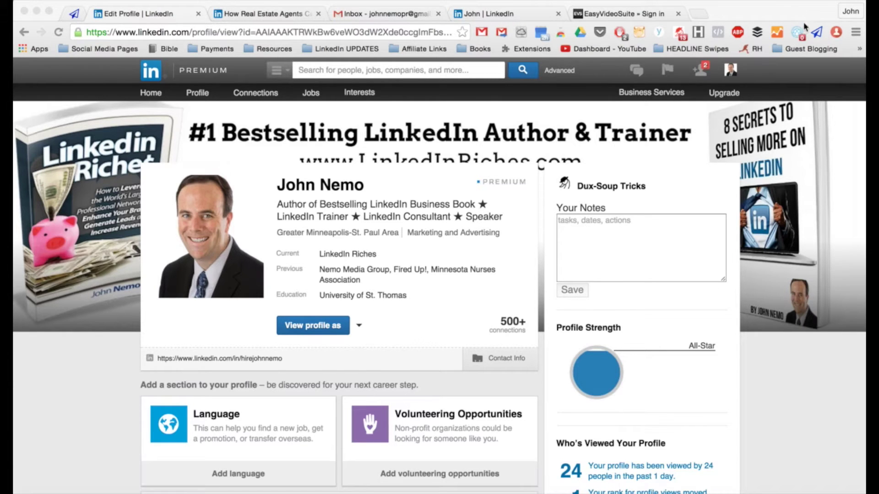
Search LinkedIn for the connection's full name and open their profile, captured by Dux-Soup.
mouse_move(807, 23)
mouse_down()
mouse_move(806, 46)
mouse_move(828, 45)
mouse_move(826, 22)
mouse_move(814, 16)
mouse_move(805, 26)
mouse_up()
click(339, 71)
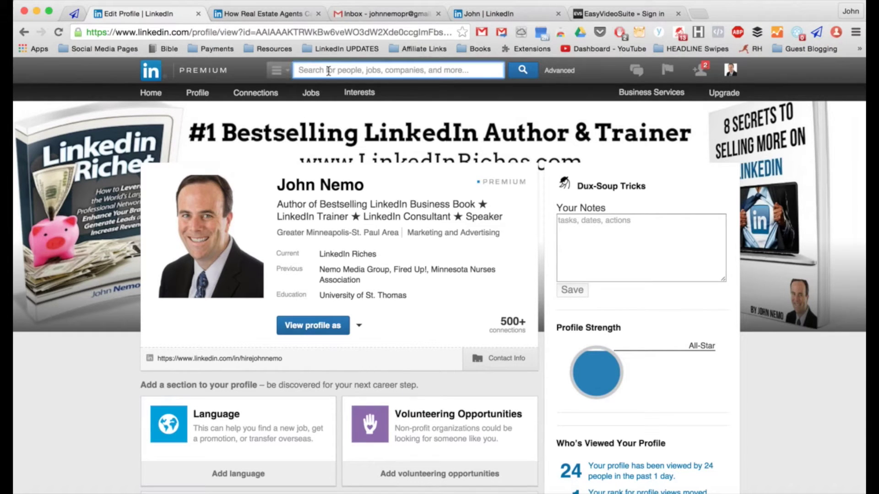
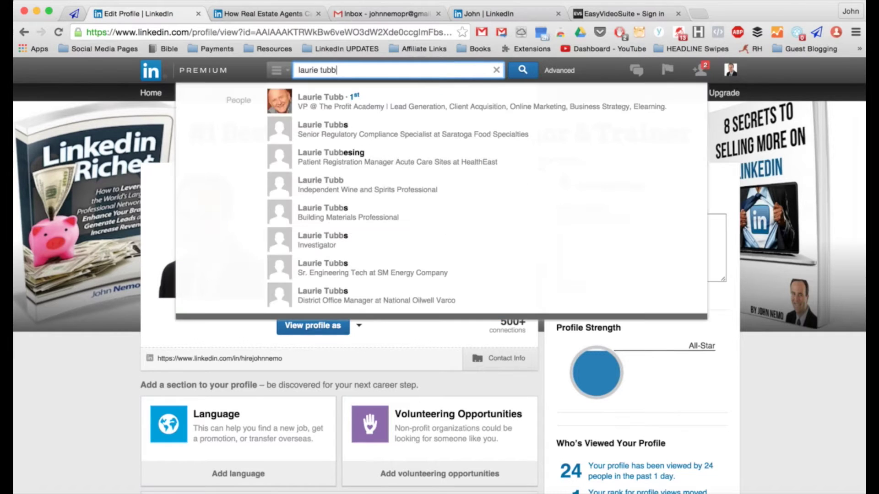
key(Return)
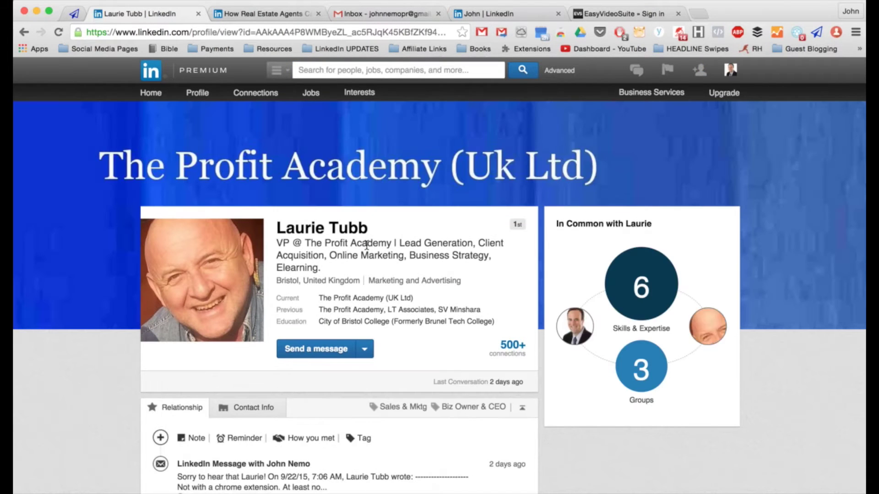
click(245, 27)
Run a Google search for linmailpro.com so the LinMailPro site tops the results.
text(linmail)
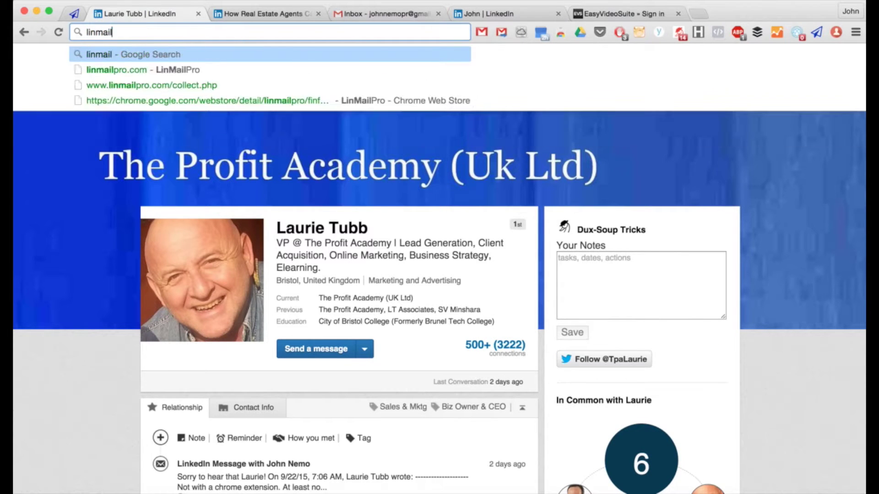
key(Return)
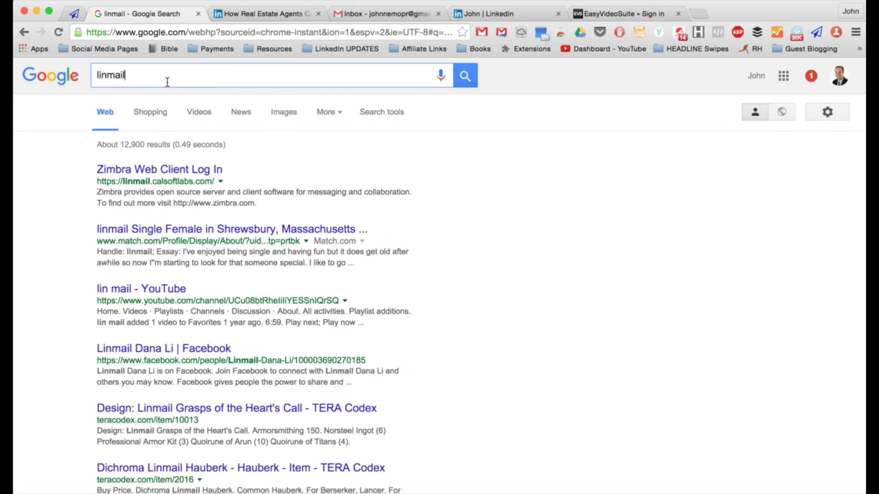
text(pro.co)
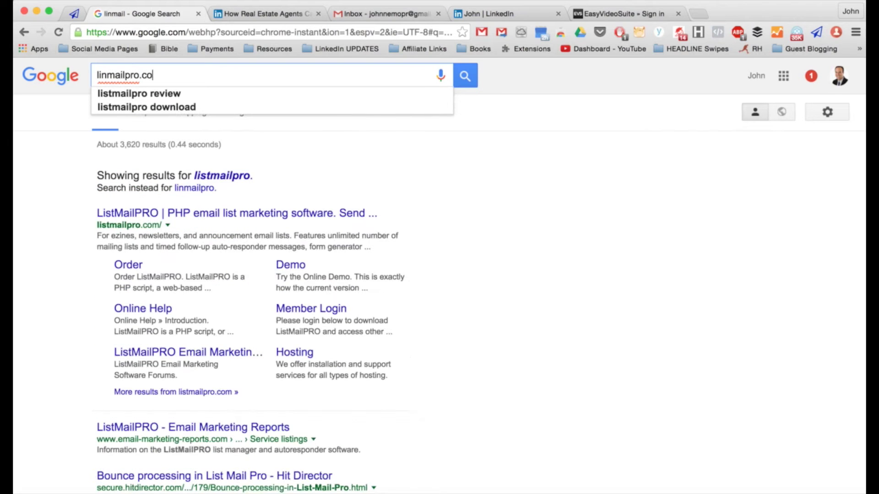
text(m)
key(Return)
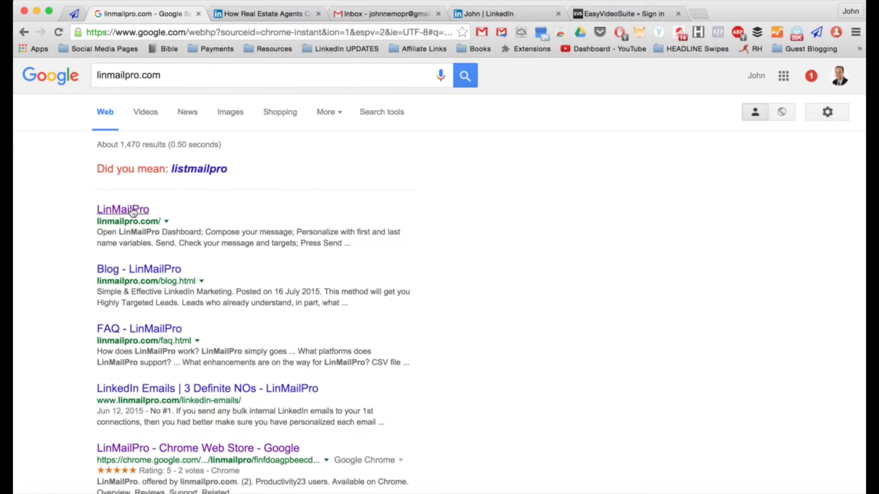
click(132, 210)
Look over the linmailpro.com home page and its key features, then close the tab.
drag(129, 33, 161, 34)
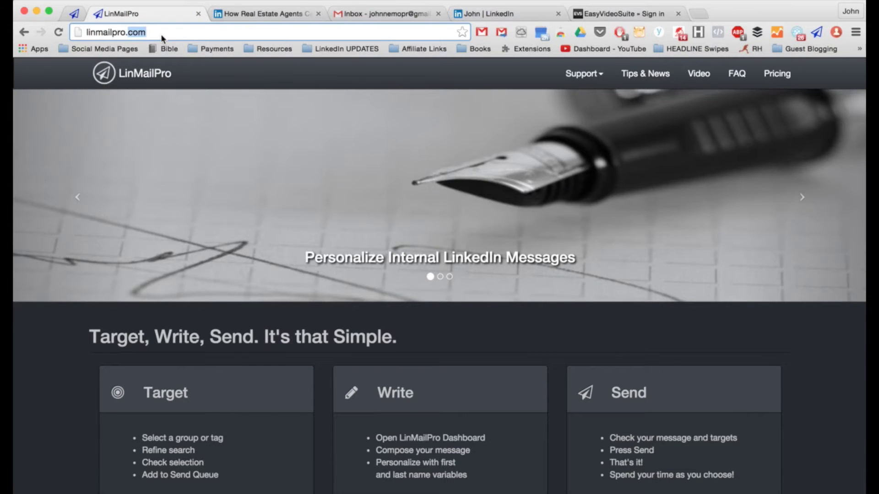
triple_click(161, 34)
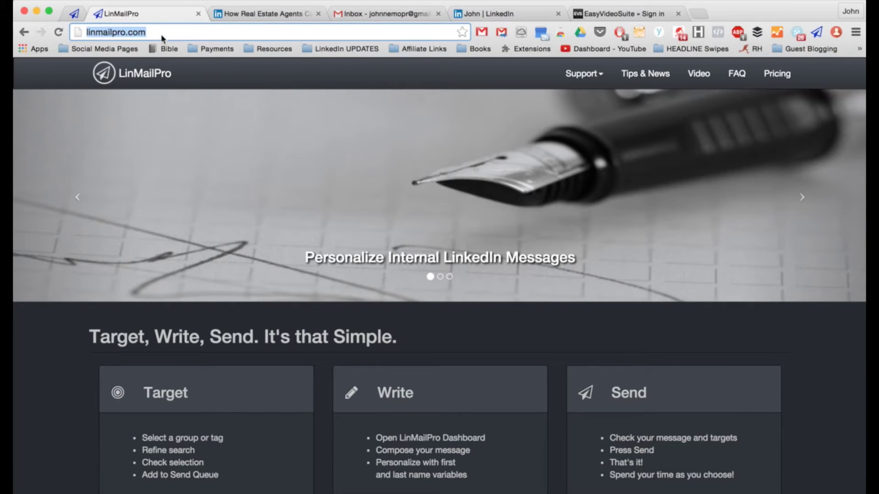
scroll(173, 220, down, 10)
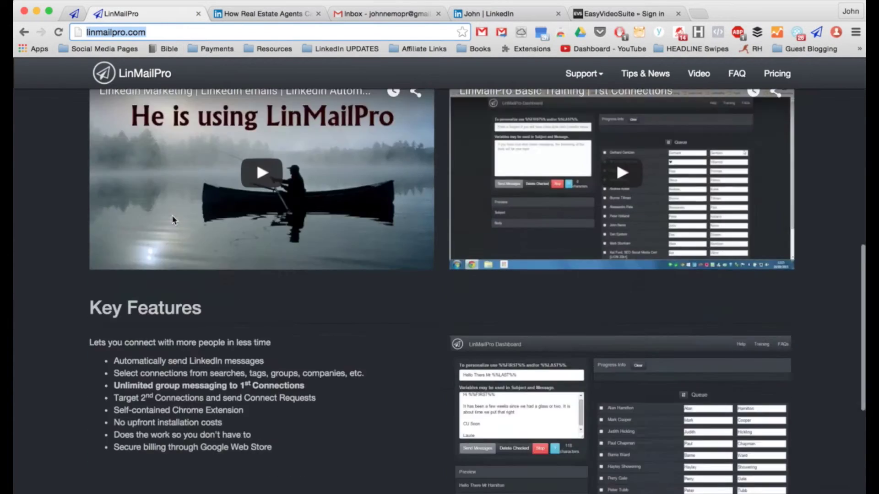
scroll(172, 219, up, 10)
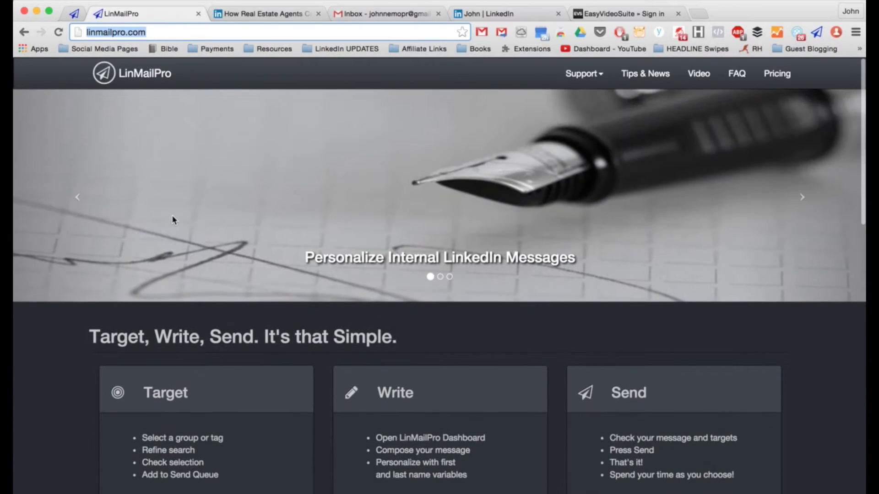
click(198, 14)
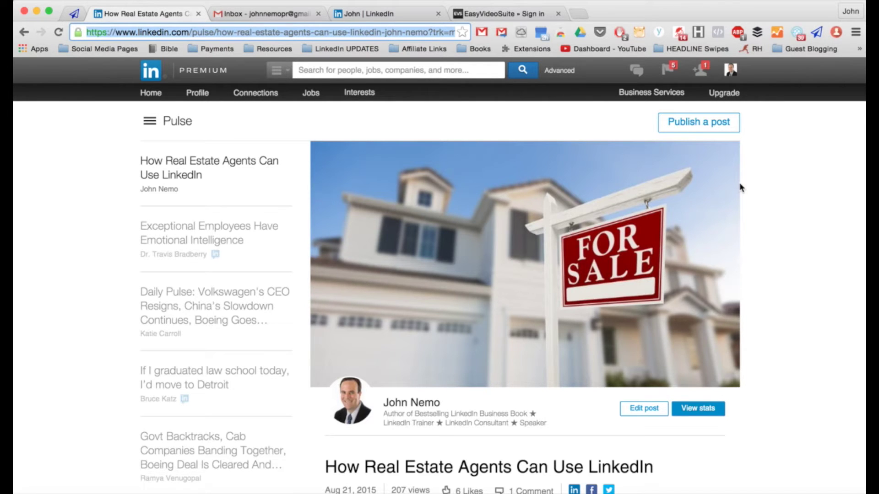
Skim the 'How Real Estate Agents Can Use LinkedIn' article, then return to the LinkedIn home tab.
scroll(742, 188, down, 5)
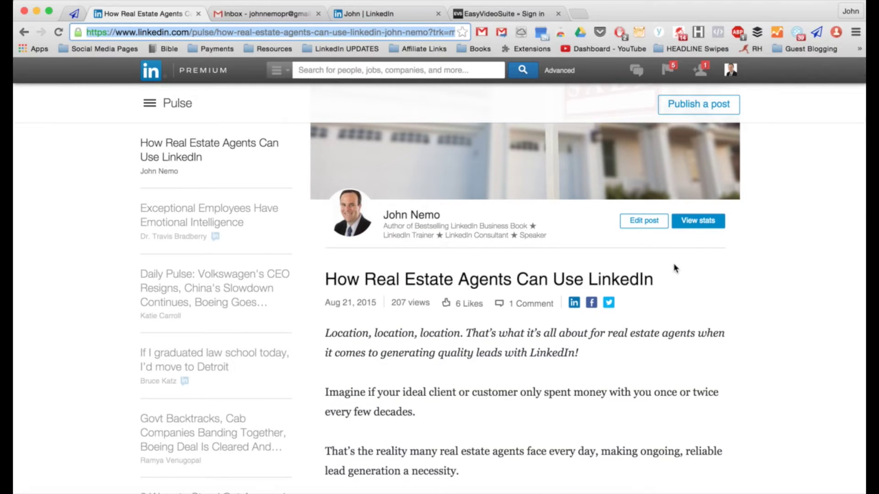
drag(662, 272, 315, 265)
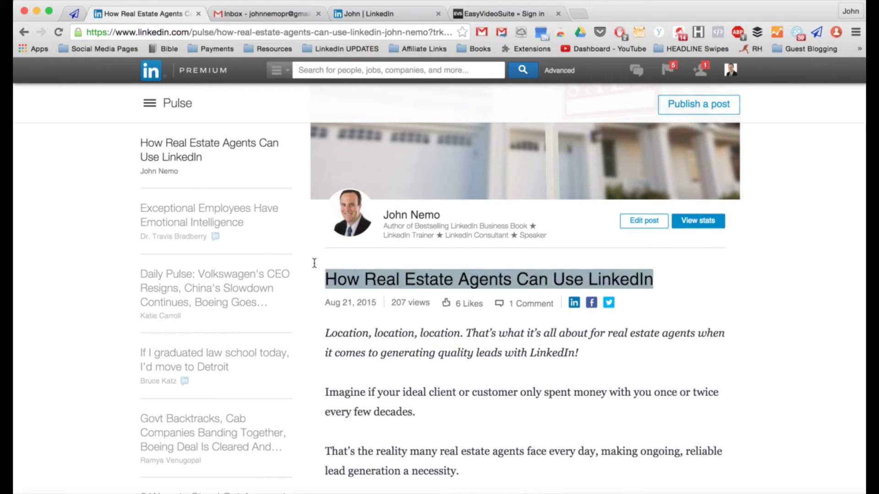
click(769, 293)
scroll(769, 293, up, 5)
scroll(769, 293, down, 2)
scroll(769, 293, up, 3)
scroll(769, 293, down, 2)
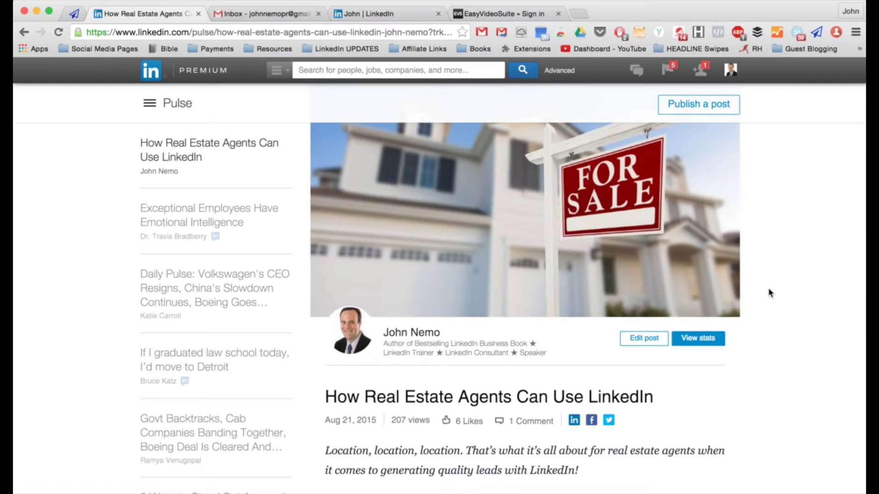
click(338, 16)
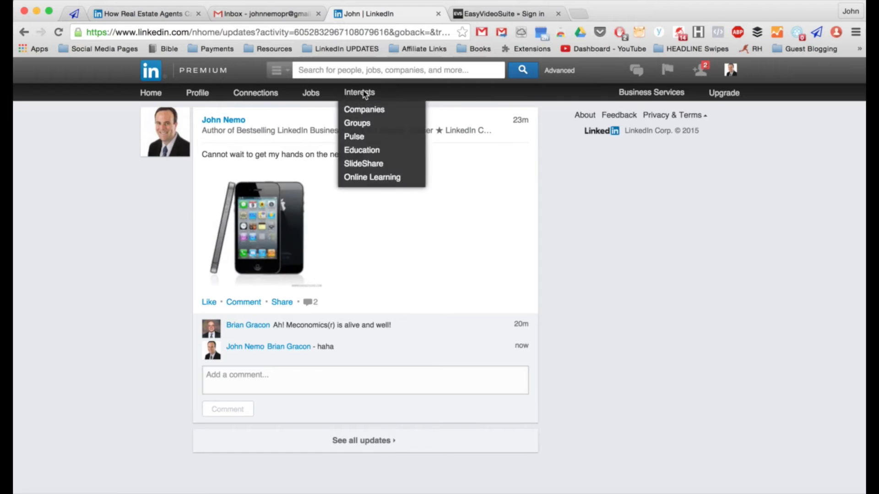
On the Connections page, filter All Contacts by Tag to show only Realtor contacts.
click(248, 94)
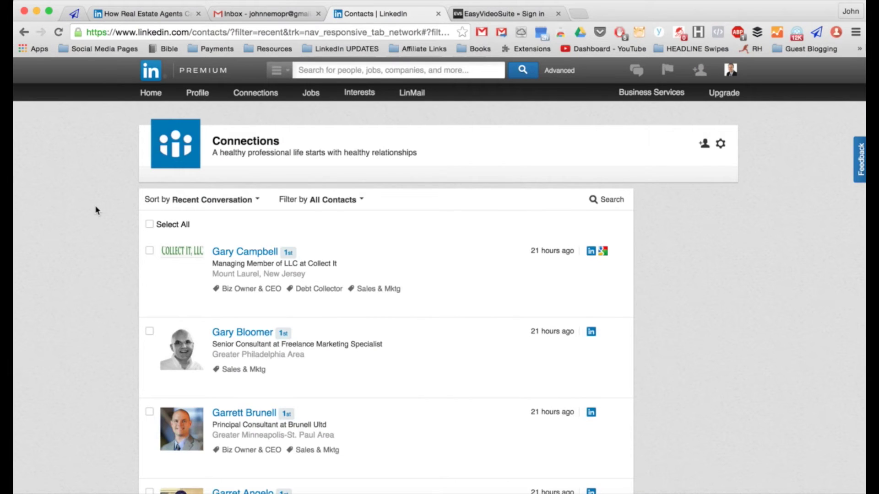
scroll(97, 206, down, 6)
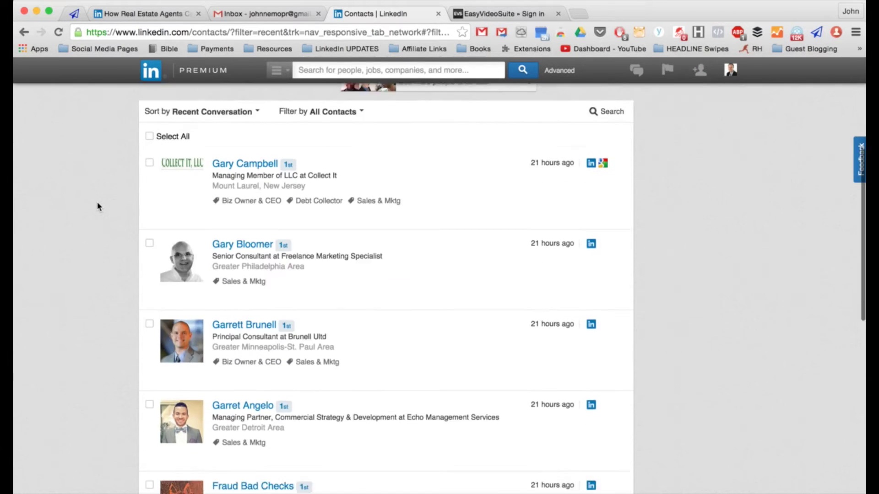
scroll(314, 128, up, 2)
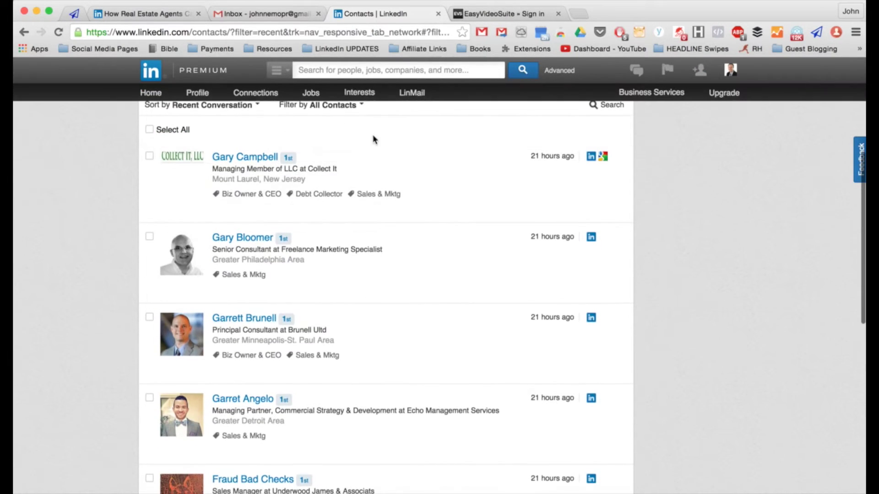
click(359, 134)
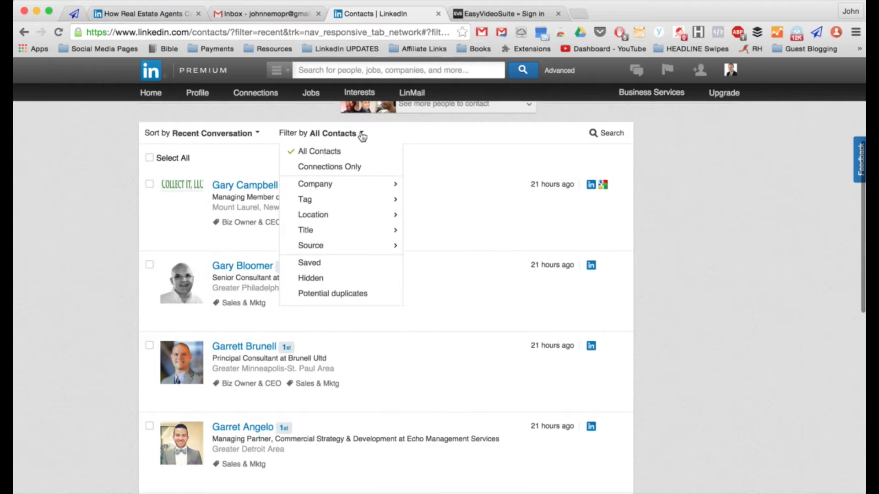
click(350, 204)
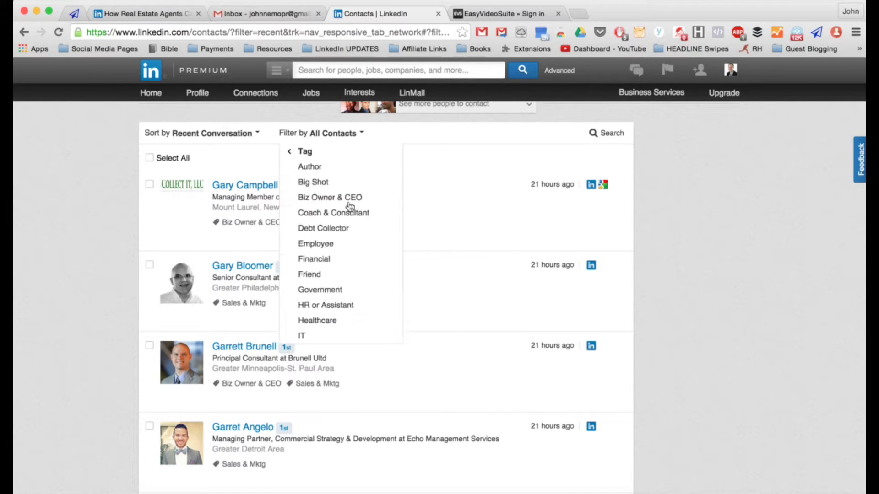
scroll(351, 207, down, 5)
scroll(350, 206, down, 4)
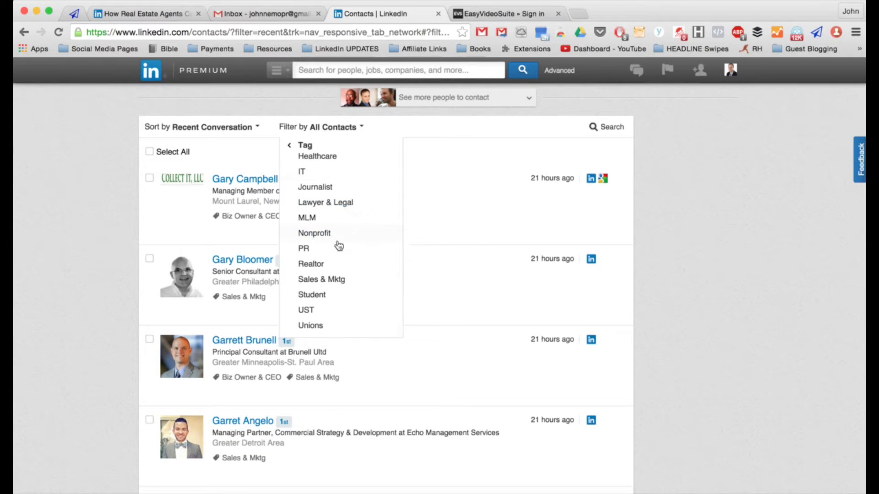
click(306, 263)
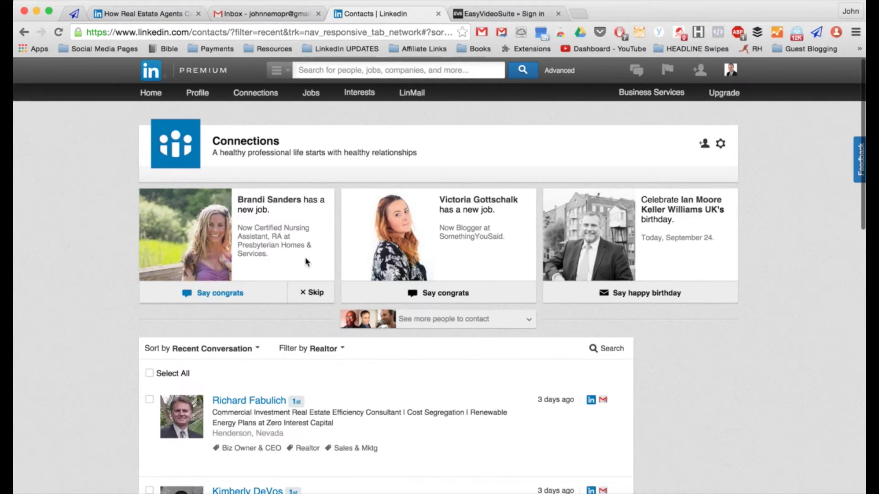
Check Select All to tick every Realtor-tagged connection in the list.
scroll(151, 279, down, 5)
scroll(151, 280, down, 2)
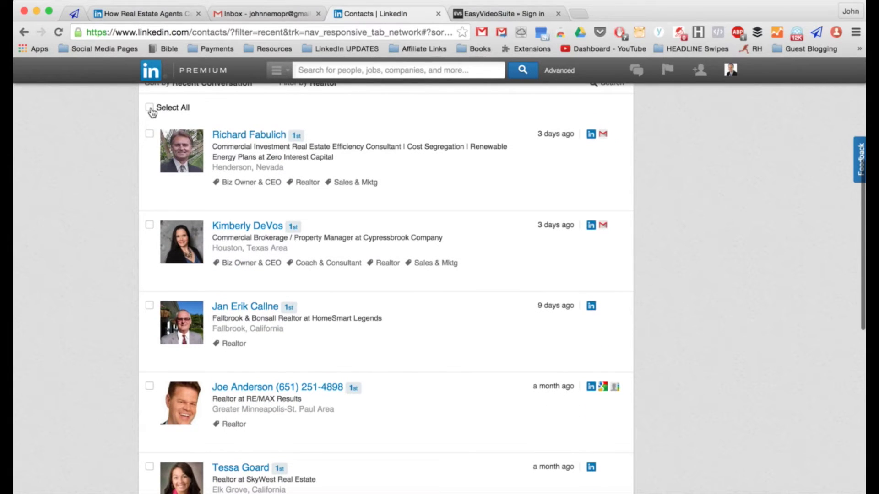
click(150, 108)
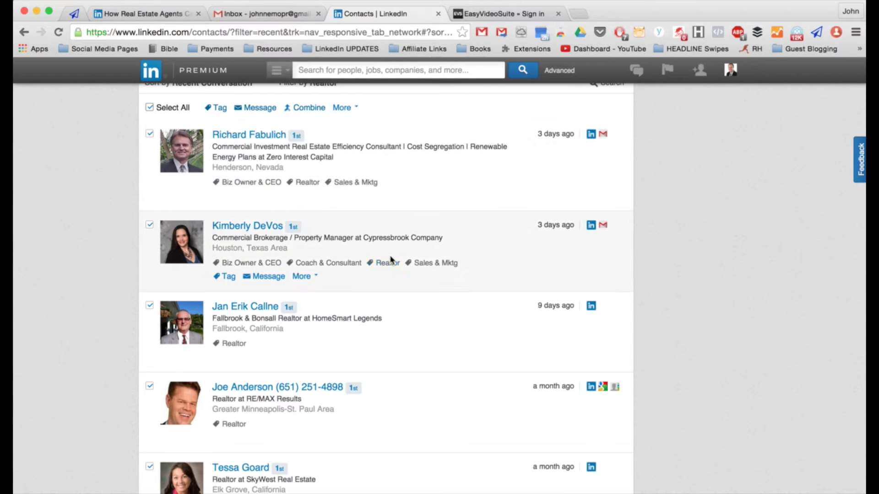
scroll(391, 260, down, 3)
mouse_move(231, 240)
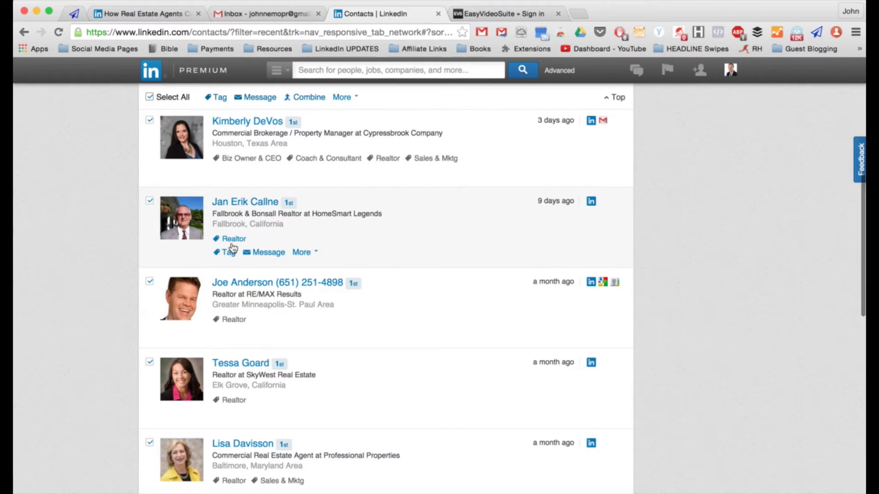
mouse_move(231, 324)
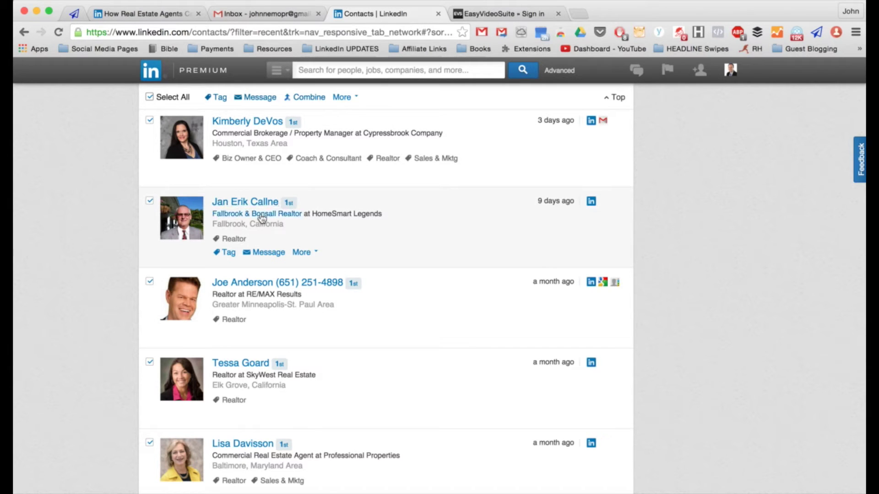
Review the Fallbrook realtor's headline and tag checklist, leaving the tags unchanged.
drag(393, 221, 213, 221)
triple_click(213, 221)
click(418, 232)
click(227, 252)
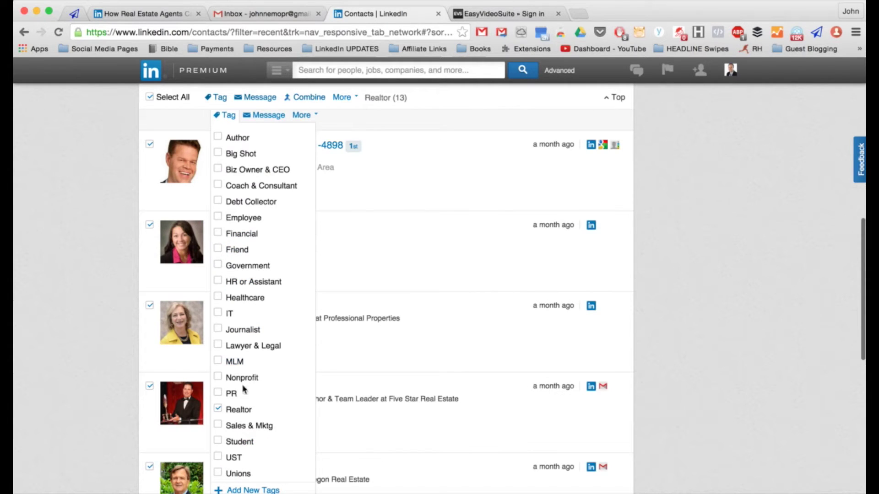
click(47, 314)
Tag the Equity Oregon agent with Biz Owner & CEO and Sales & Mktg.
scroll(47, 315, down, 3)
scroll(47, 315, down, 1)
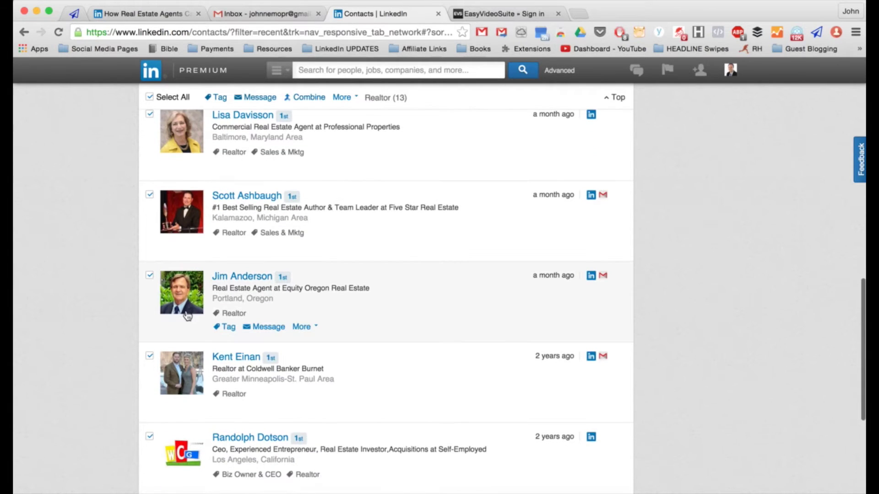
click(225, 329)
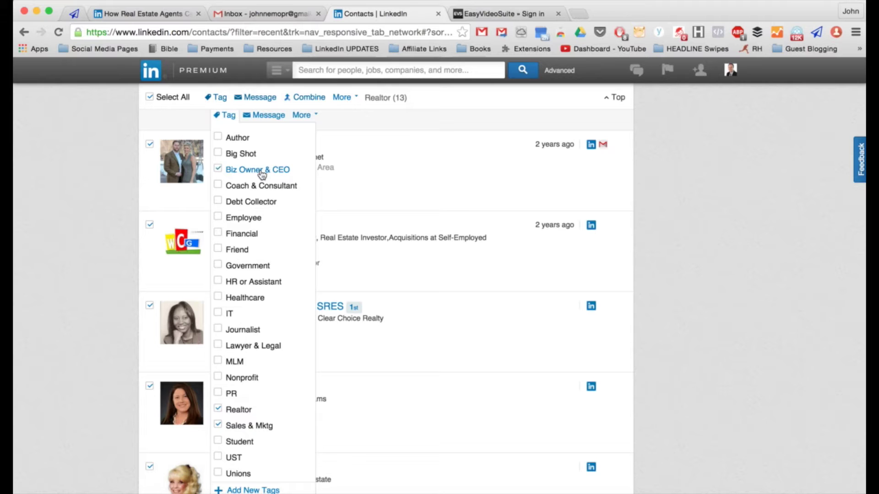
click(48, 300)
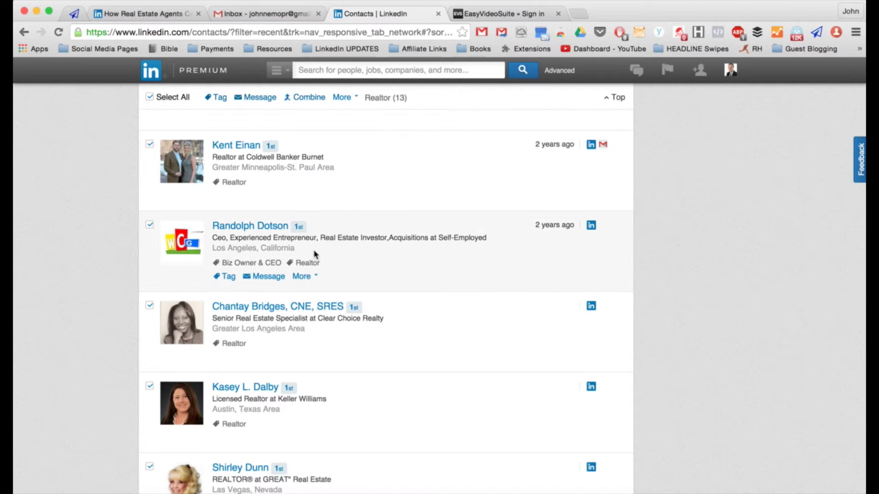
scroll(315, 255, up, 5)
drag(407, 318, 208, 280)
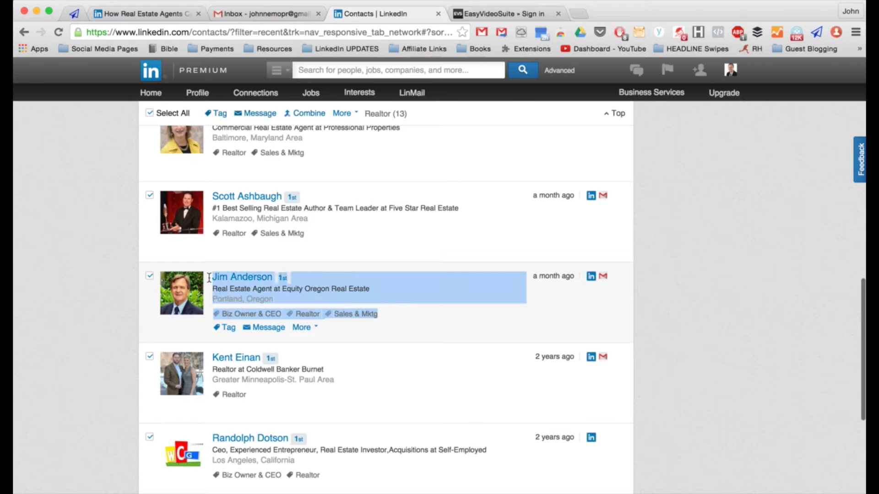
click(106, 291)
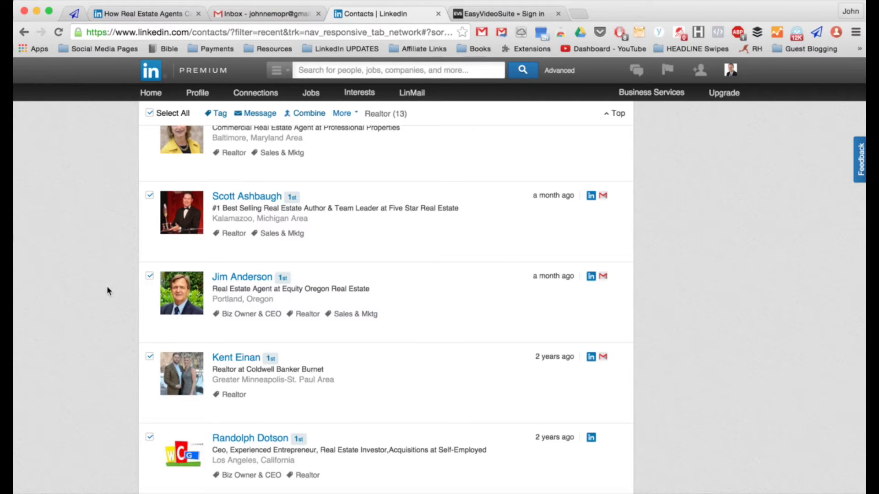
scroll(107, 291, up, 1)
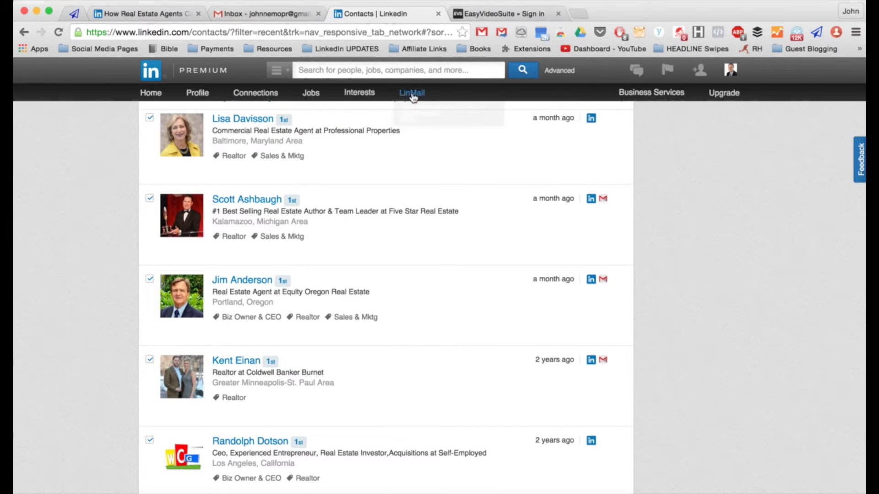
Use the LinMail menu's Add checked to queue to queue all 13 Realtor contacts.
mouse_move(413, 96)
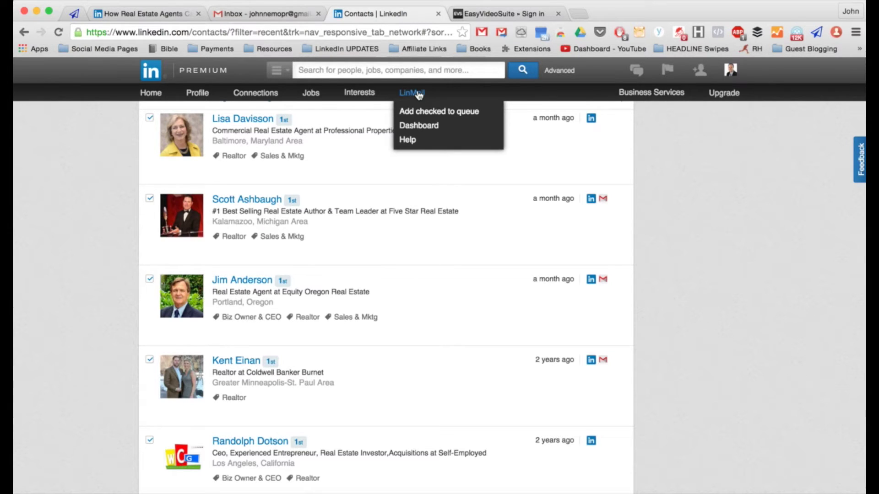
click(444, 112)
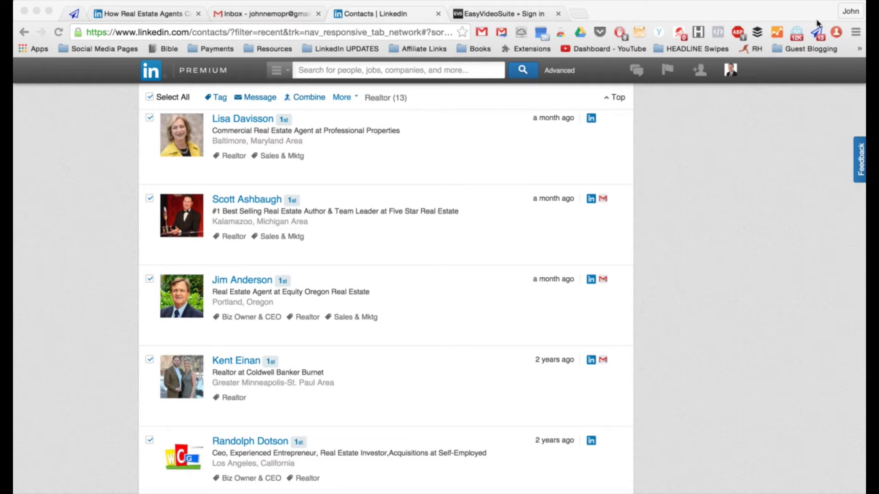
mouse_move(810, 47)
mouse_down()
mouse_move(821, 53)
mouse_move(840, 16)
mouse_move(812, 18)
mouse_up()
scroll(789, 238, down, 10)
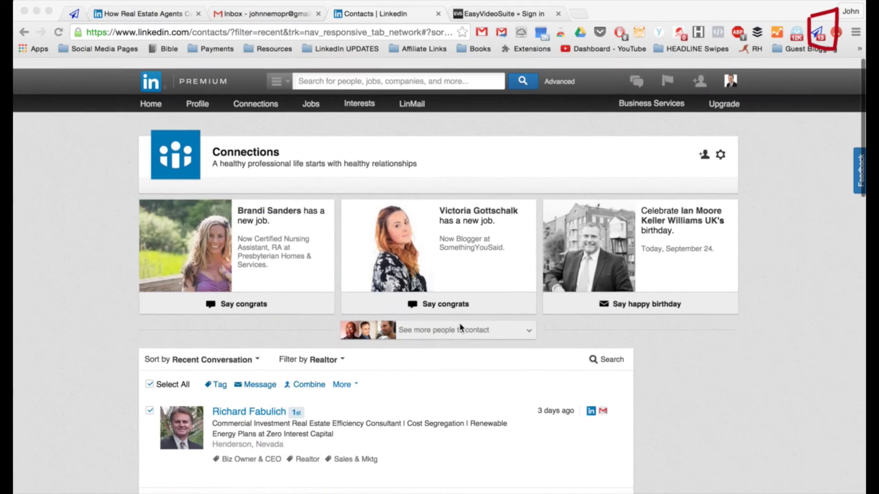
scroll(461, 328, down, 1)
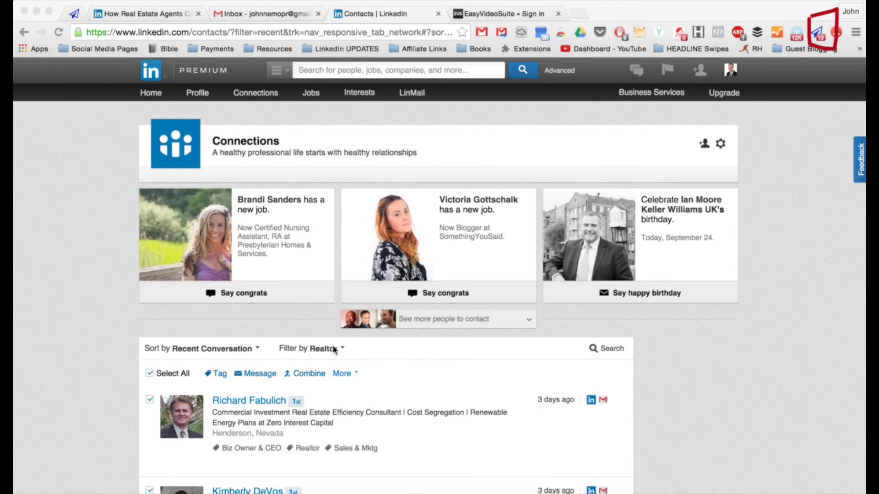
scroll(751, 440, down, 20)
scroll(751, 440, up, 20)
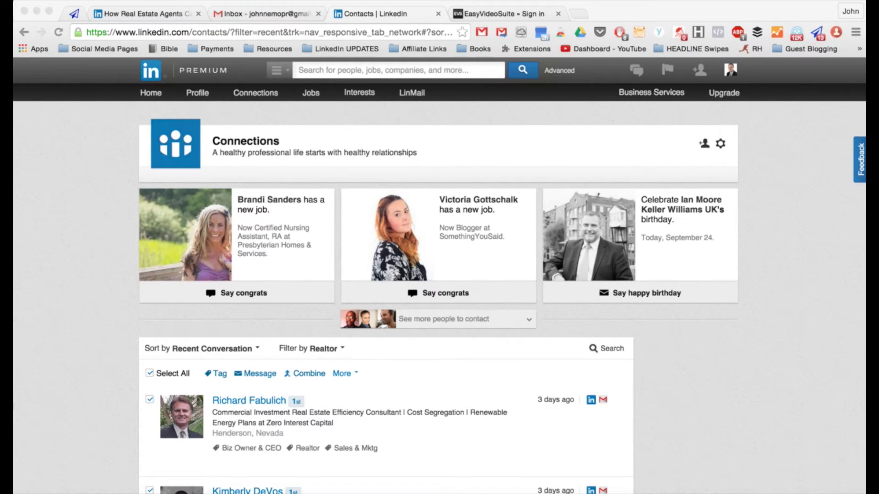
Open the LinMailPro Dashboard from the extension's toolbar popup.
click(755, 383)
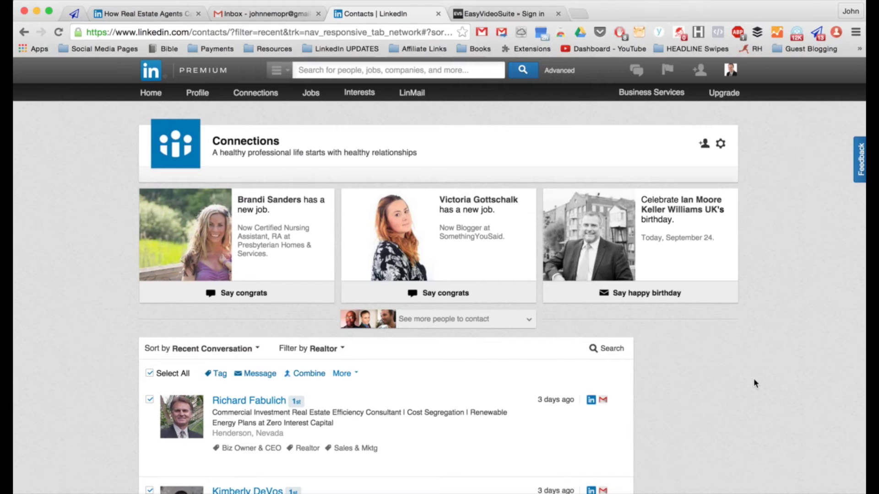
click(819, 31)
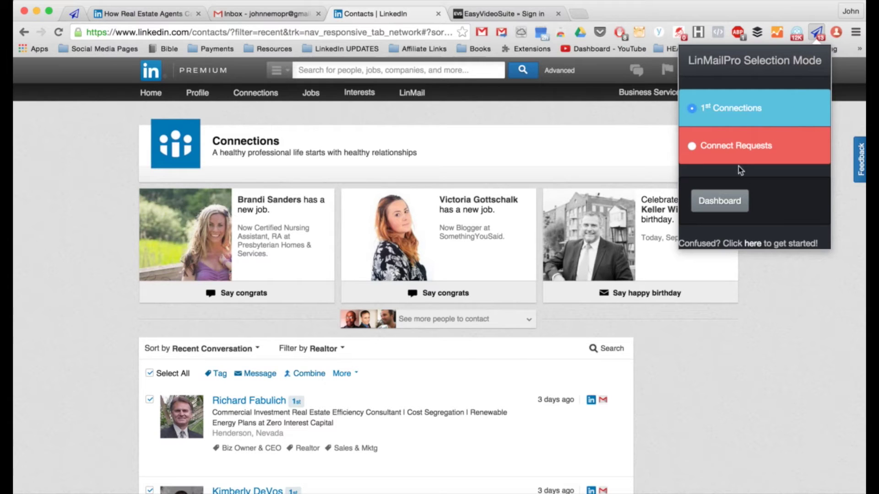
click(726, 202)
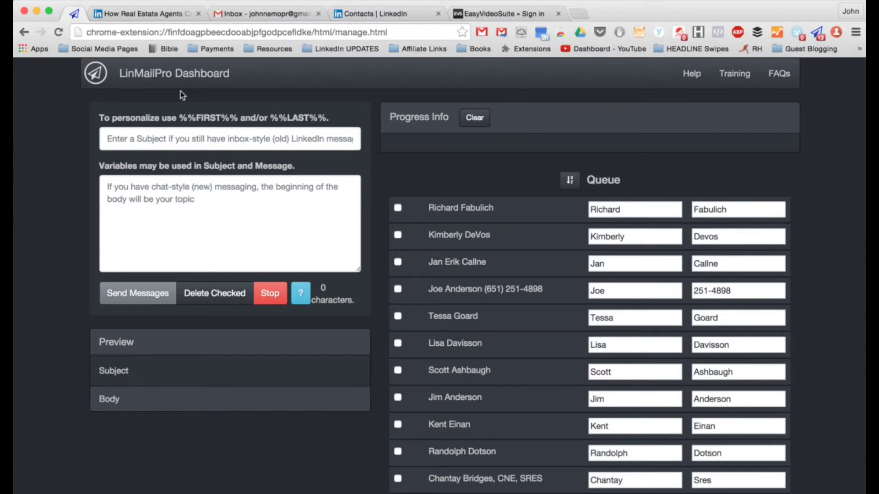
Start the message with 'Hey %%FIRST%%' and the line about a REALLY helpful post.
drag(179, 118, 237, 121)
key(super+c)
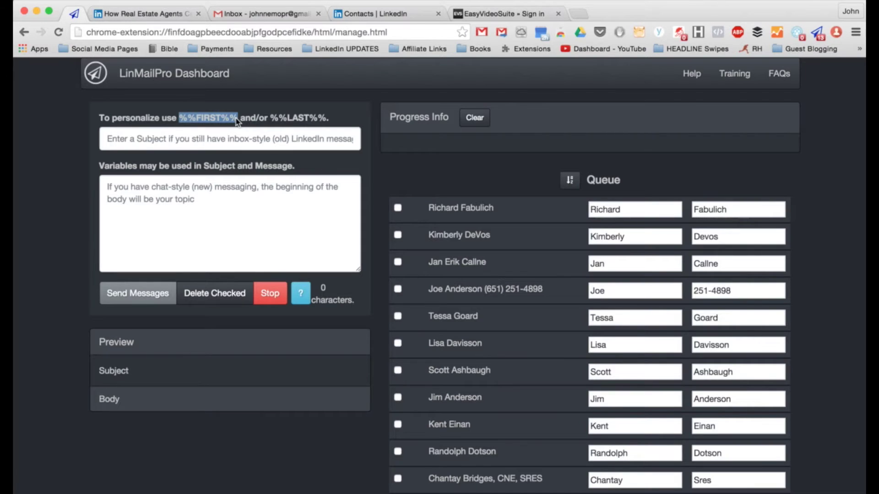
click(170, 233)
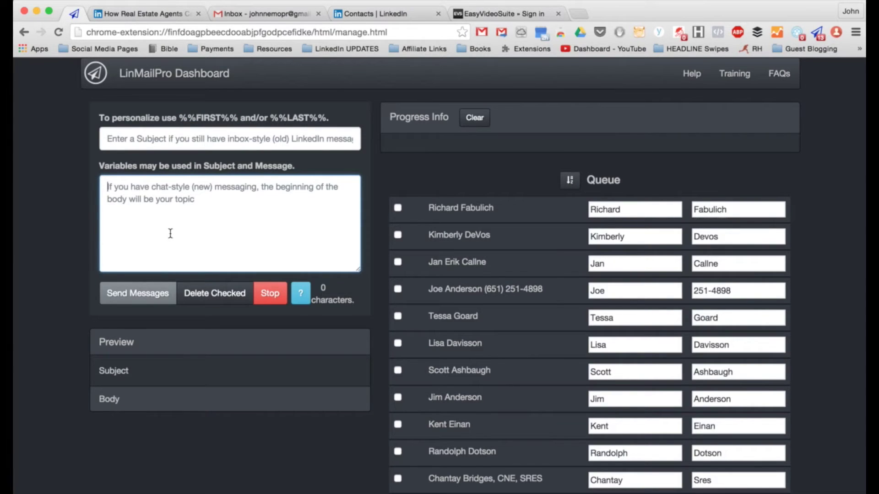
text(Hey)
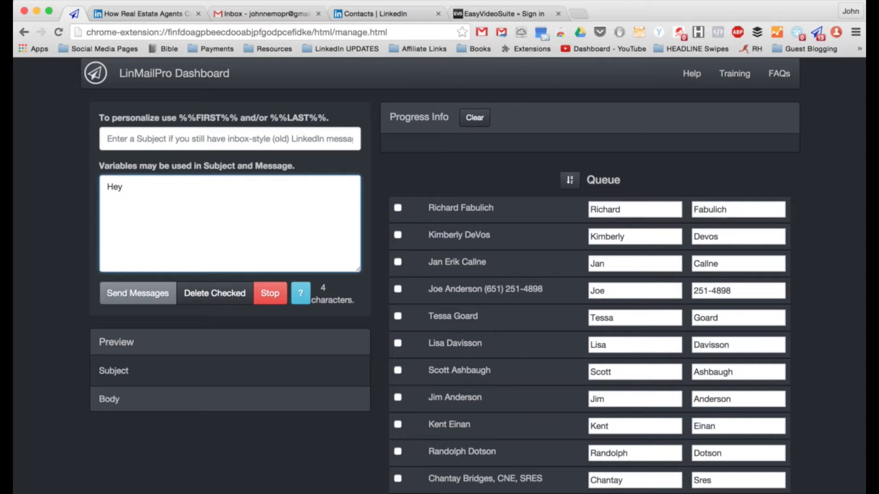
key(super+v)
text(- Thought you'd find this)
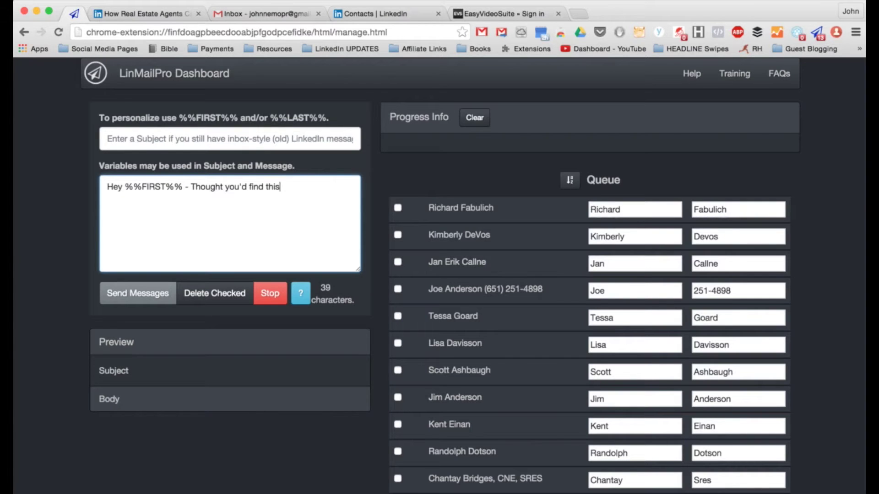
text( post REALLY)
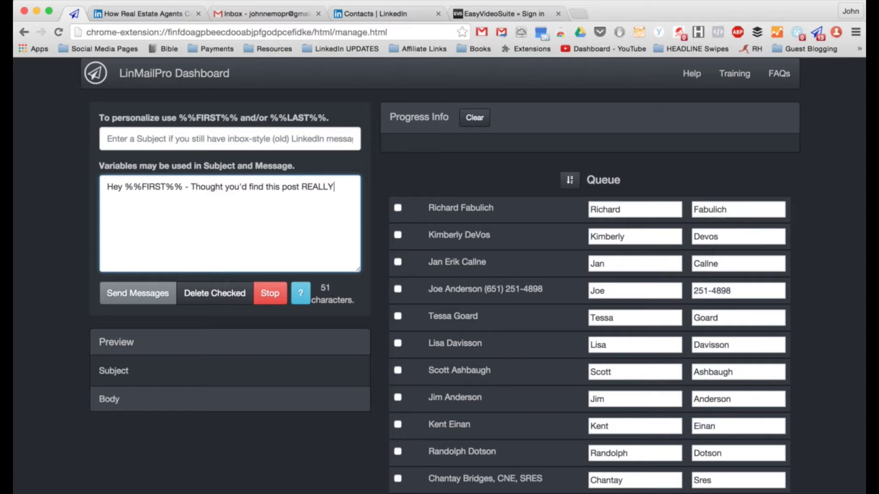
text( helpful!  I don't know if I'd sent this to you already, but if not wnated to share)
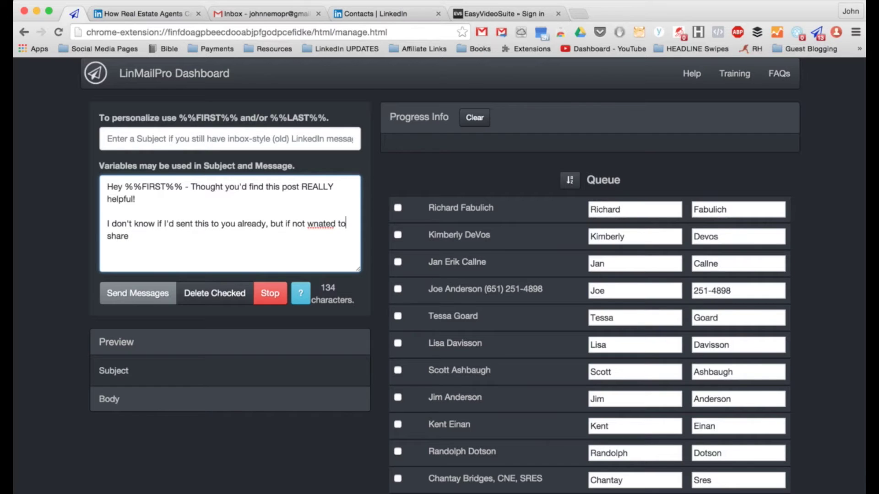
Fix the typo and explain the post covers how Realtors can utilize LinkedIn.
key(BackSpace)
key(BackSpace)
key(BackSpace)
key(BackSpace)
key(BackSpace)
key(BackSpace)
key(BackSpace)
text(anted to)
click(129, 236)
text(since it's all about how Rea)
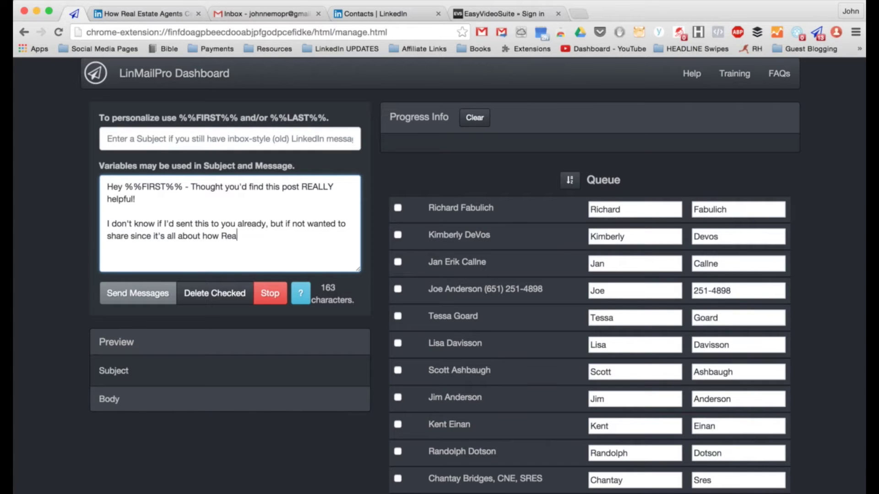
text(ltors and Real Estat)
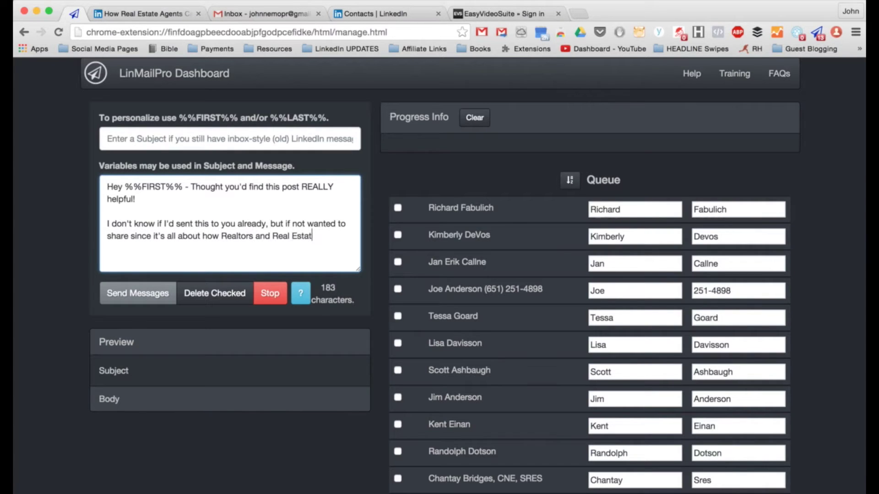
text(e Agents can utilize LinkedIn to)
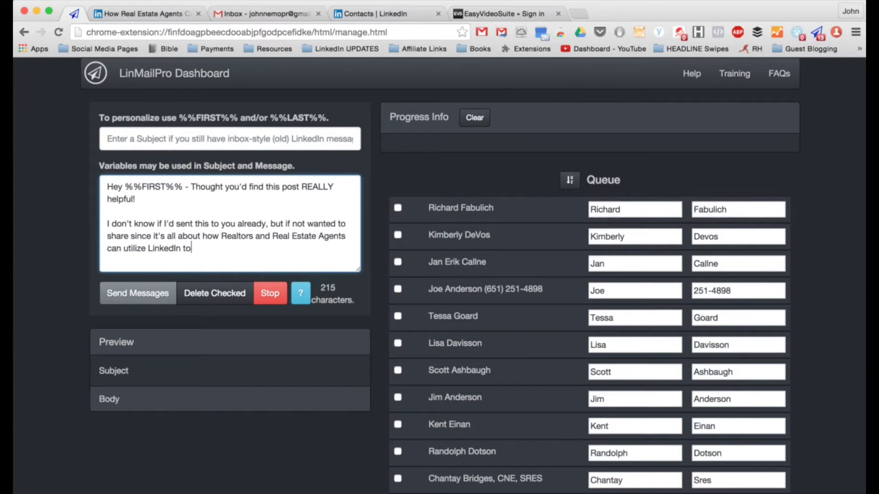
text( find more leads and pot)
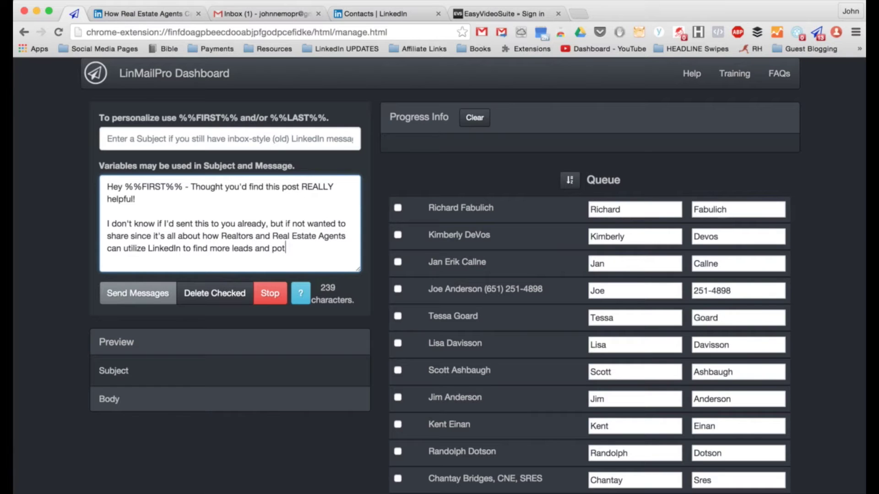
text(ential clients.)
Add 'Hope it's helpful and let me know what you think!' and the sender's sign-off.
key(Return)
key(Return)
text(Hope it's he)
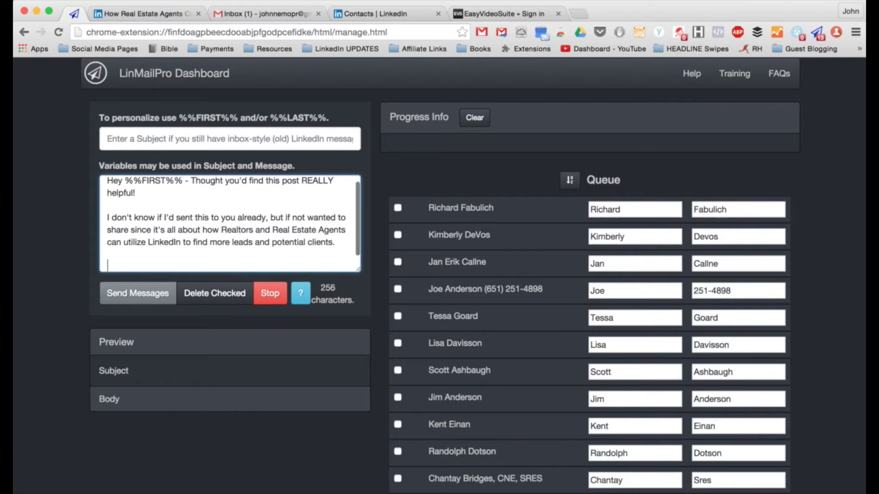
text(lpfula nd let me kno)
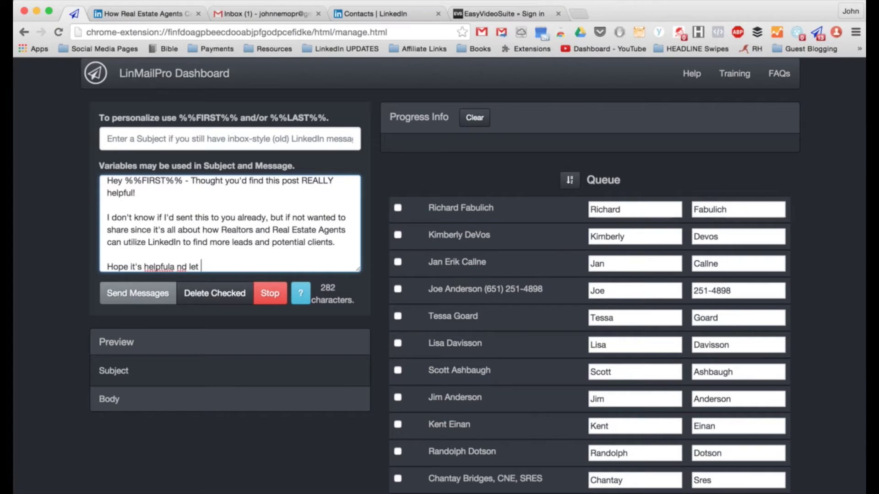
key(BackSpace)
key(BackSpace)
key(BackSpace)
key(BackSpace)
key(BackSpace)
key(BackSpace)
key(BackSpace)
key(BackSpace)
key(BackSpace)
key(BackSpace)
key(BackSpace)
key(BackSpace)
key(BackSpace)
key(BackSpace)
text(and let me know)
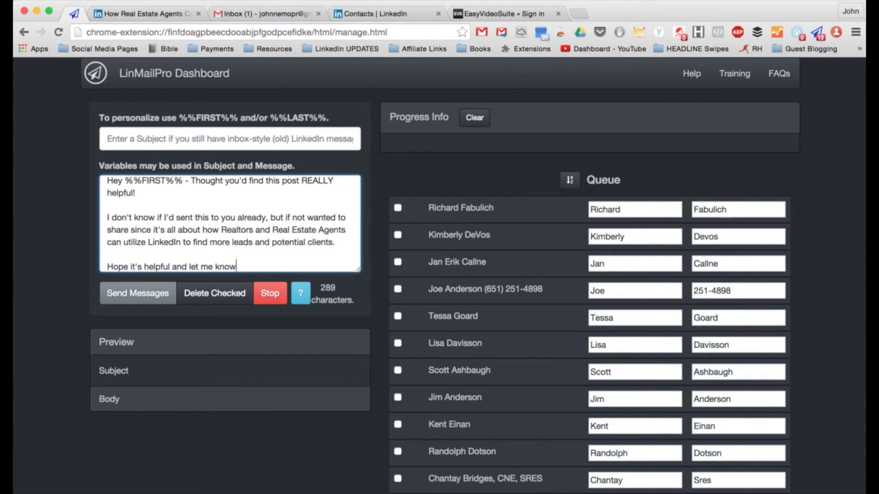
text( what you think!)
key(Return)
key(Return)
text(- John Nemo)
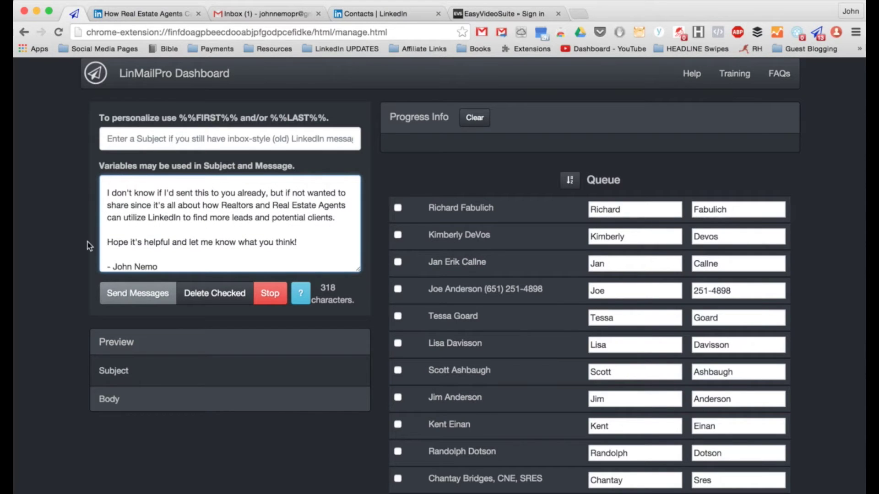
click(59, 248)
Confirm the LinMailPro preview greets the first contact by first name and ends with the sign-off.
scroll(59, 251, down, 2)
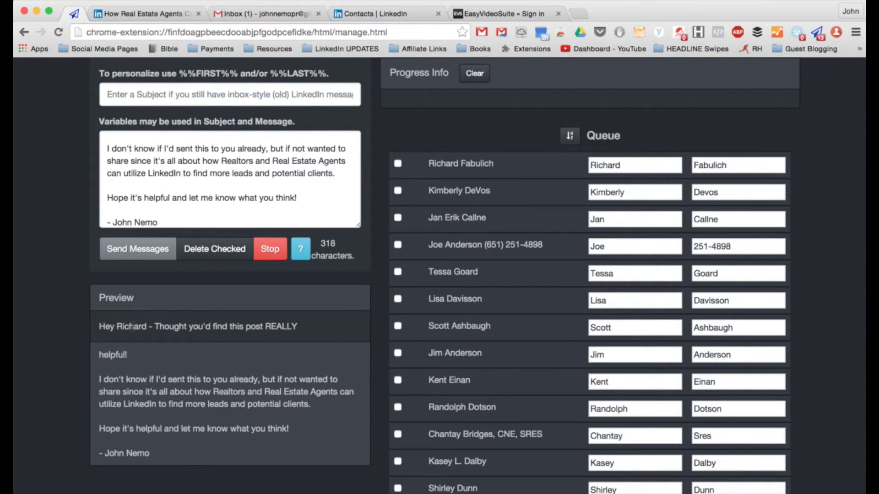
double_click(607, 164)
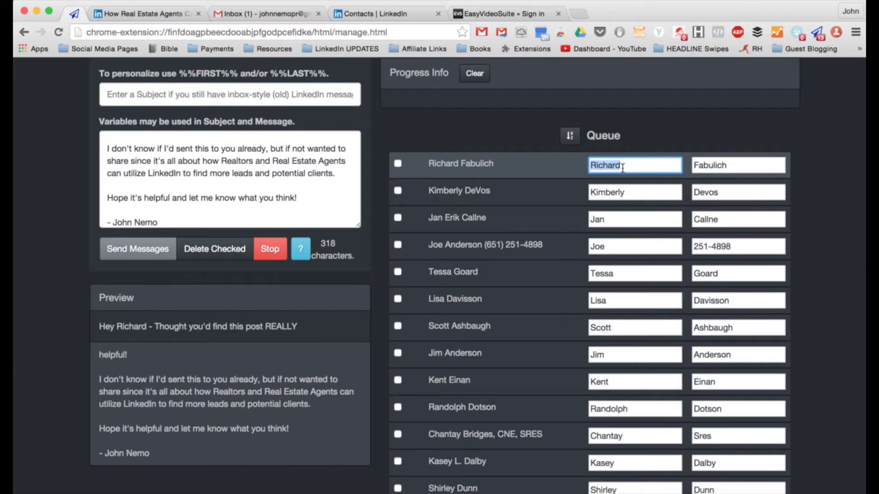
click(127, 337)
scroll(478, 275, down, 1)
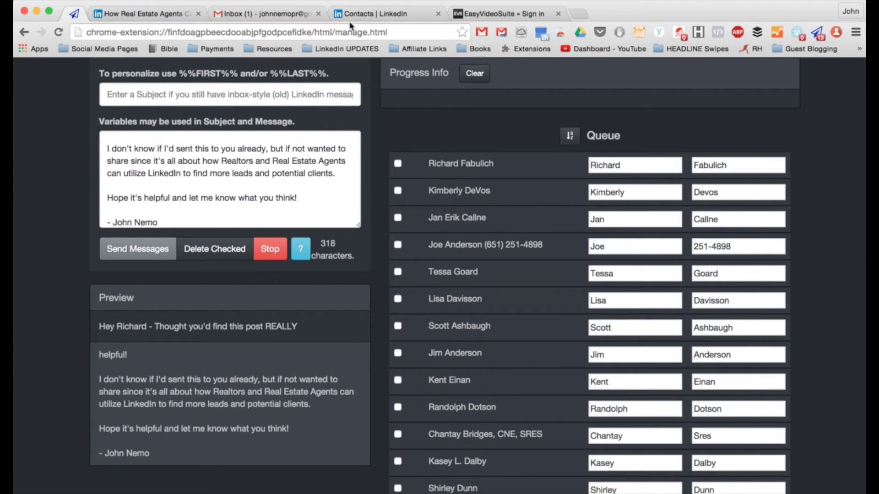
click(369, 14)
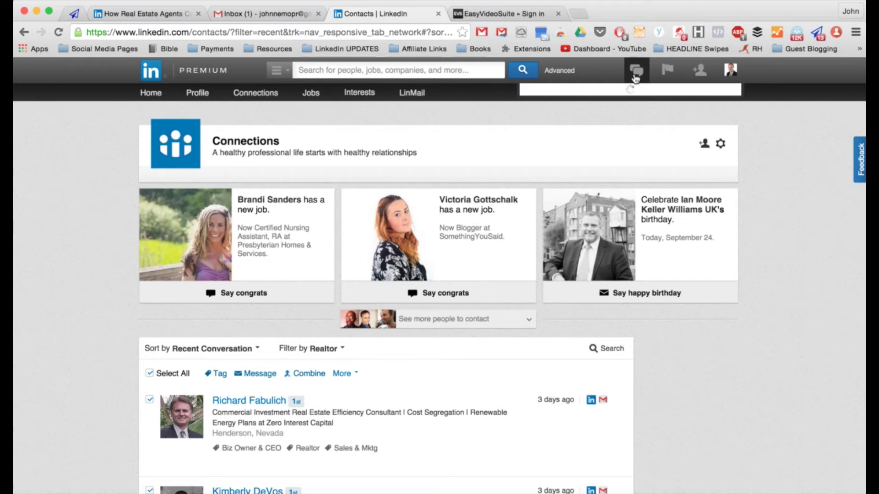
Browse LinkedIn's messaging inbox and recent-messages list, then go back to the LinMailPro dashboard.
click(634, 72)
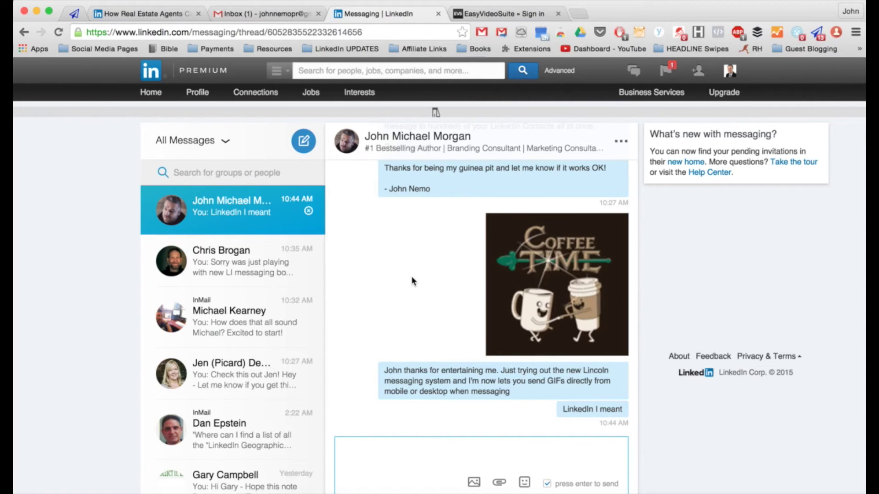
scroll(414, 281, up, 3)
scroll(412, 274, down, 3)
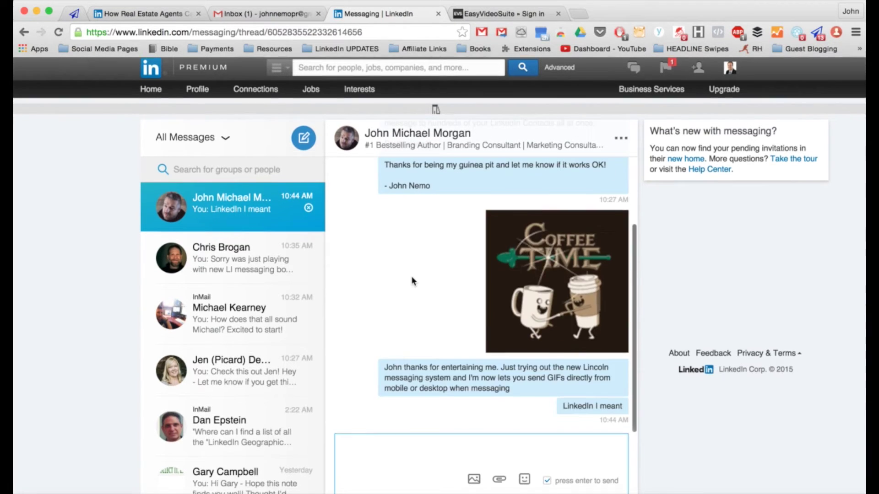
click(627, 74)
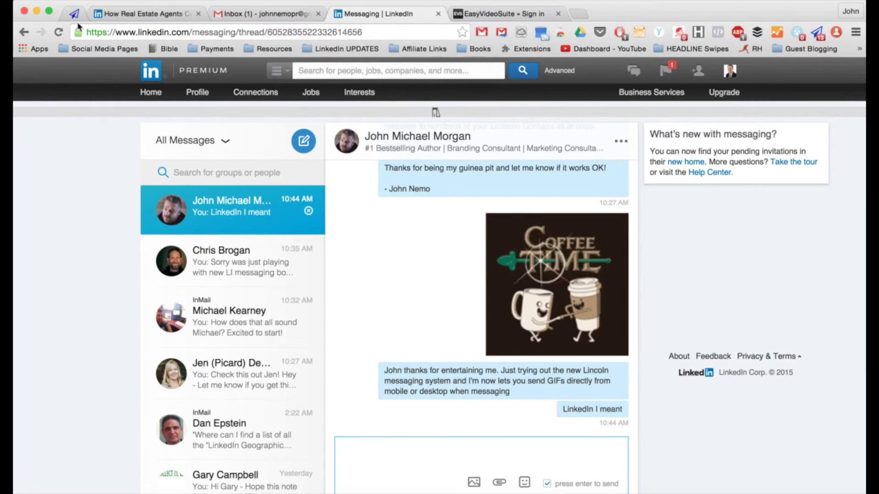
click(73, 14)
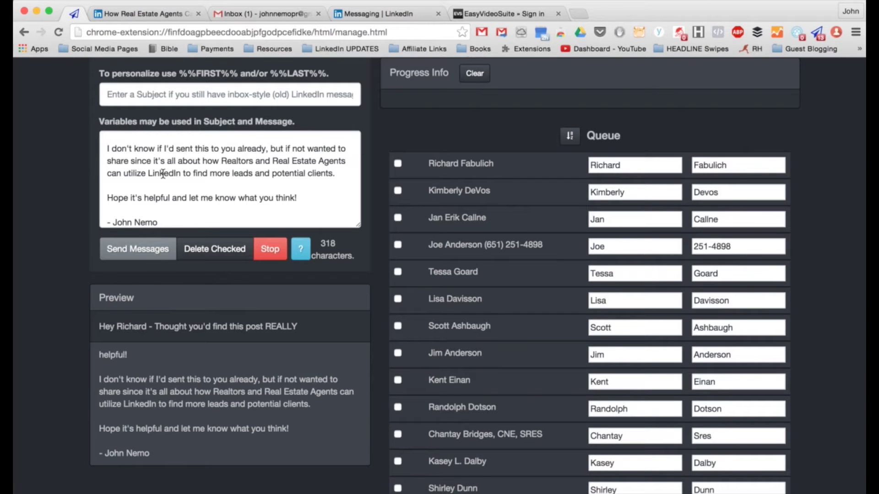
click(167, 98)
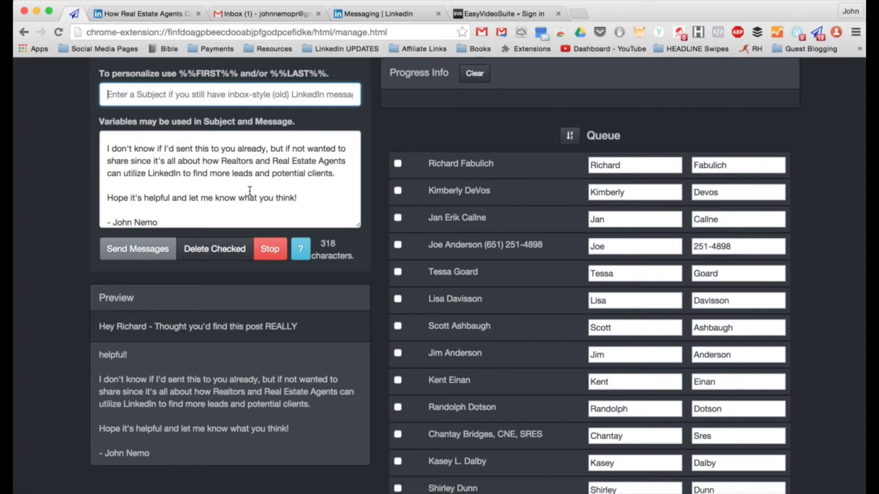
drag(146, 190, 131, 144)
click(144, 148)
click(121, 147)
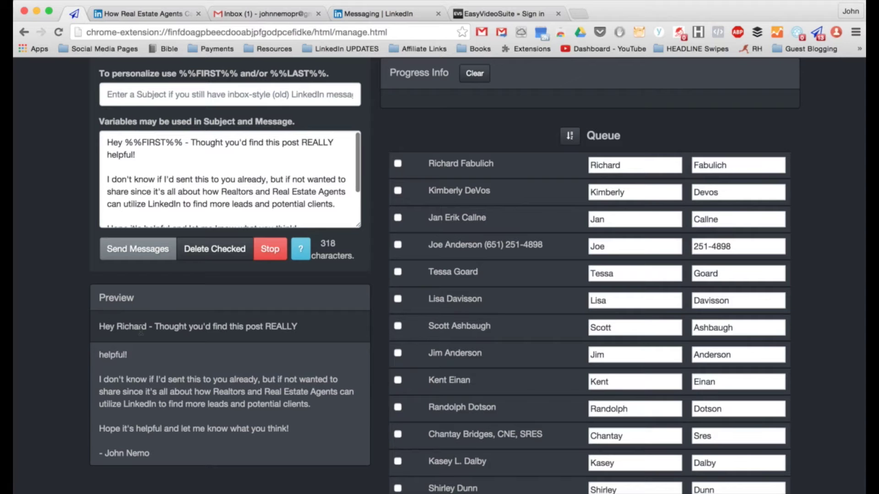
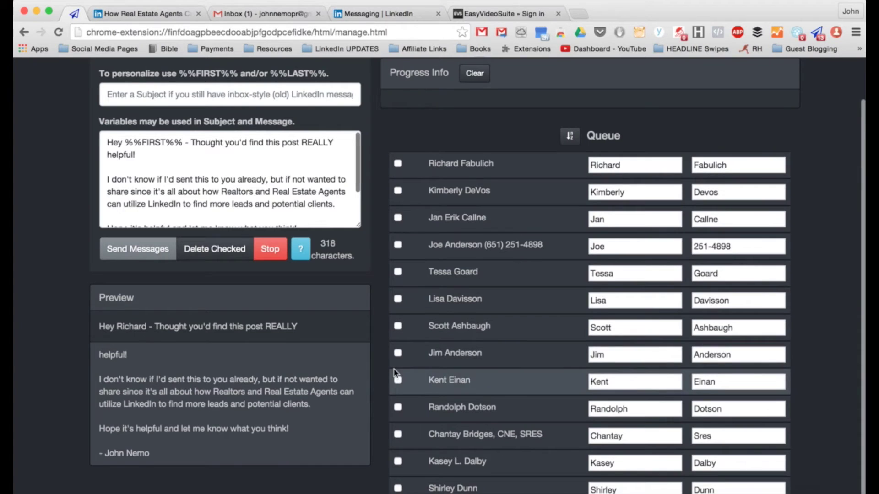
Scroll the LinMailPro manager to review the queued contacts and the %%FIRST%% message draft.
scroll(398, 361, up, 2)
scroll(400, 362, down, 2)
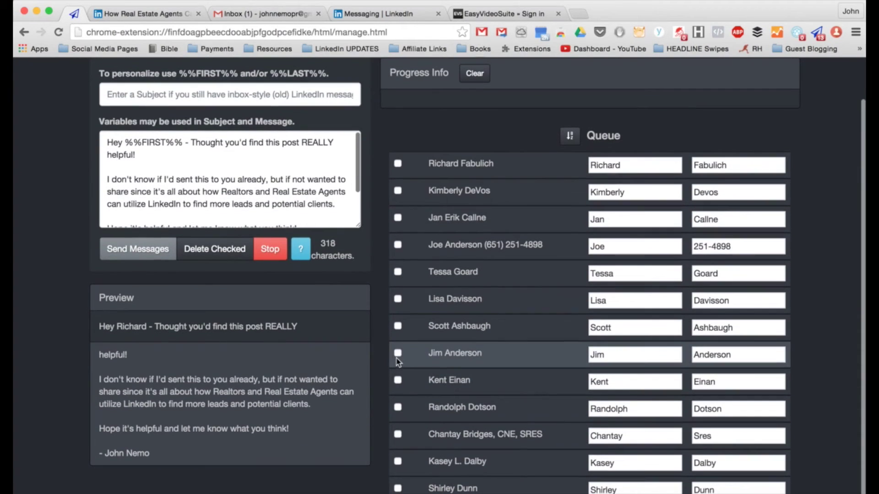
click(397, 354)
click(211, 249)
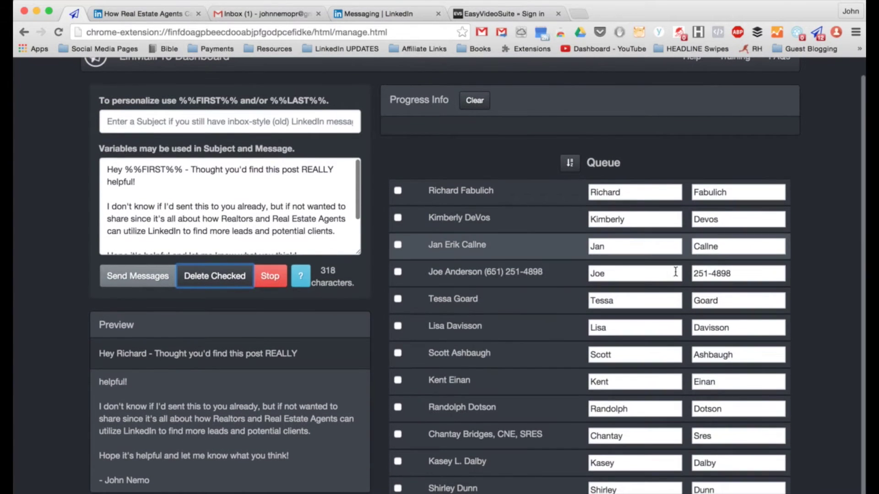
triple_click(755, 273)
text(Anderso)
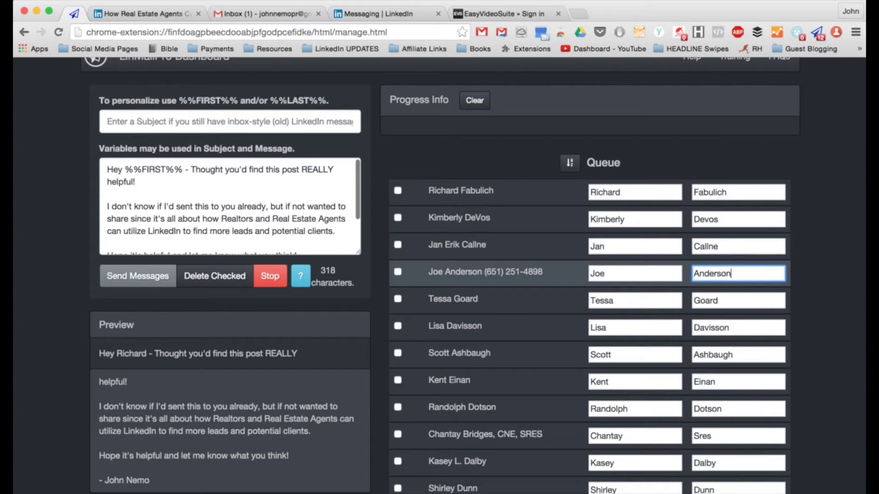
text(n)
click(651, 274)
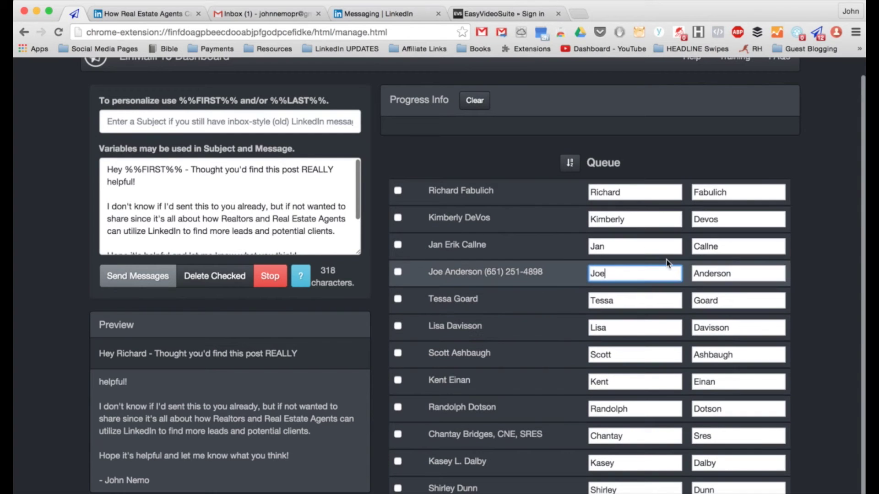
click(206, 206)
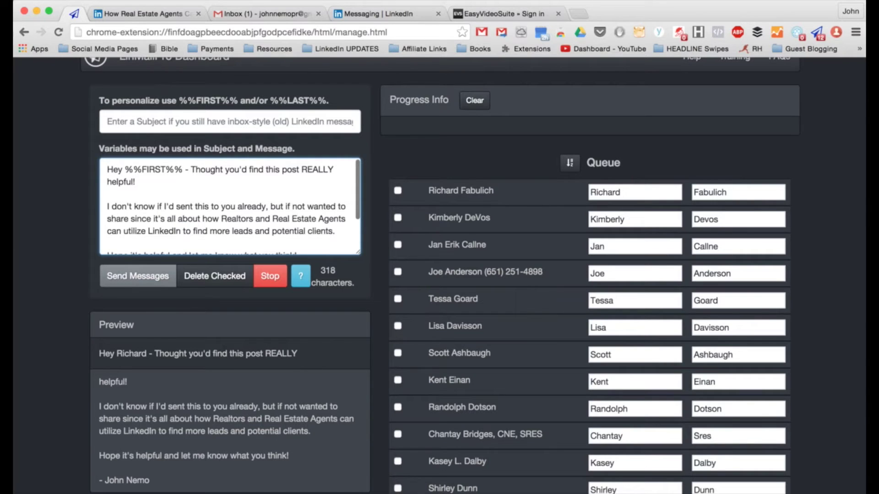
click(56, 301)
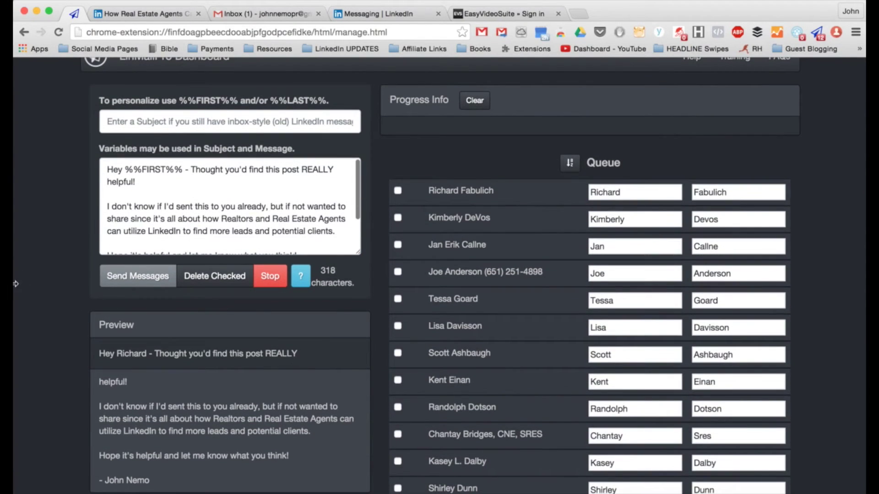
Add a new line reading 'Here is the post:' after 'potential clients.' in the message.
scroll(597, 286, up, 1)
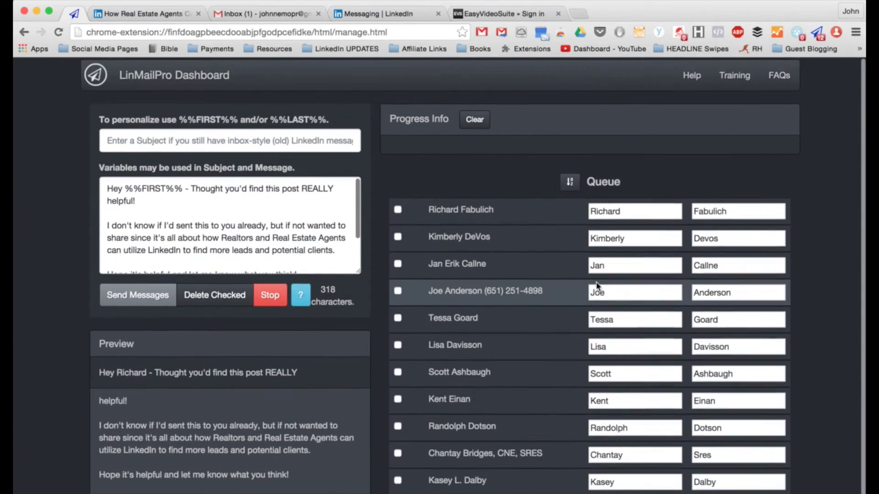
scroll(588, 284, down, 1)
drag(341, 232, 219, 164)
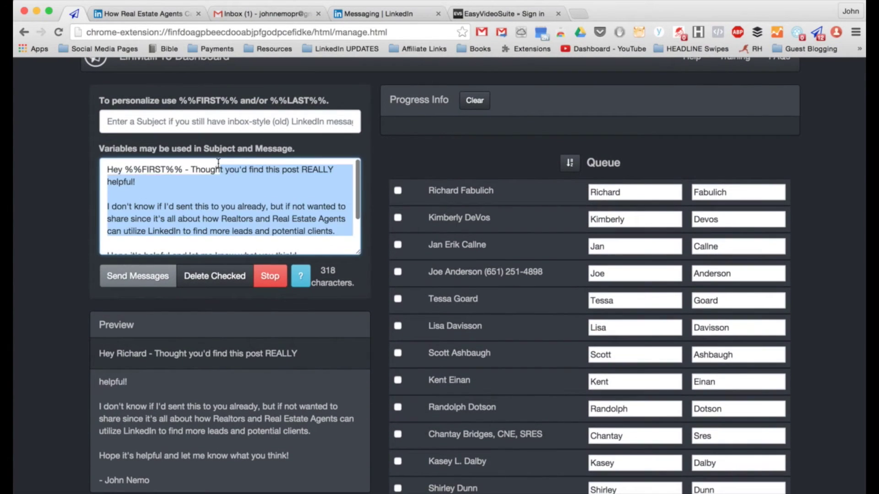
click(218, 185)
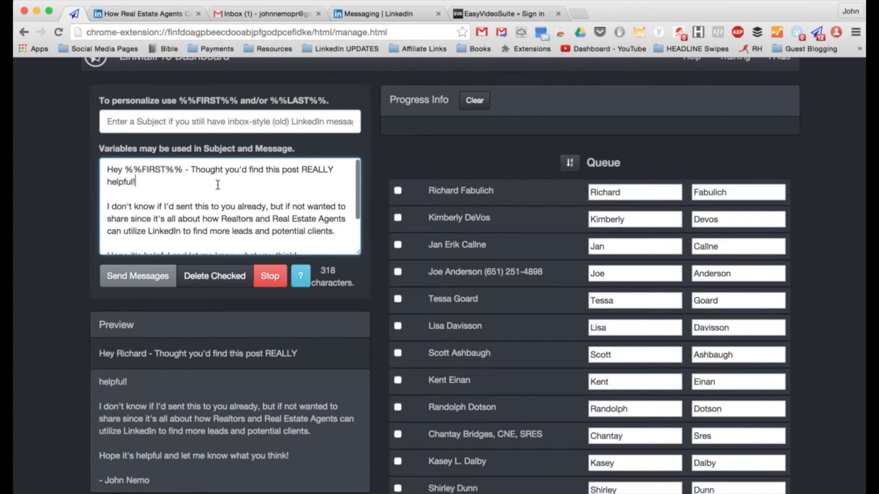
scroll(218, 185, down, 3)
scroll(352, 216, up, 1)
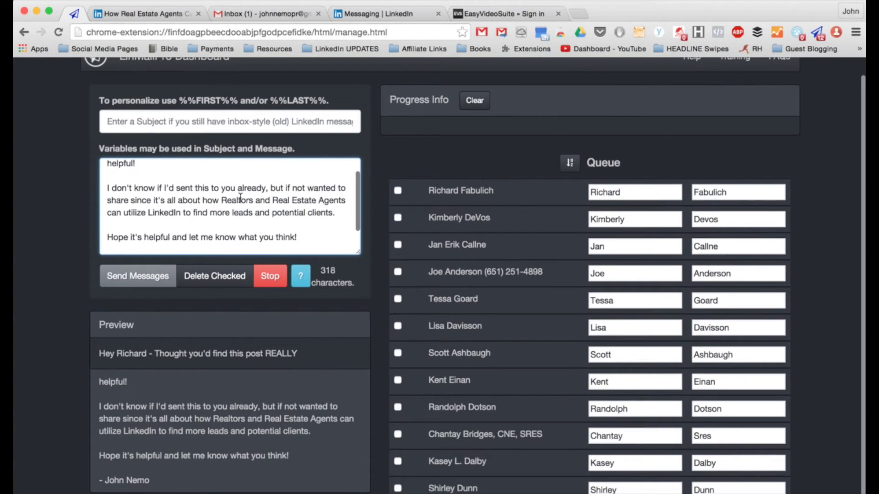
click(341, 215)
key(Return)
key(Return)
text(Here is the post:)
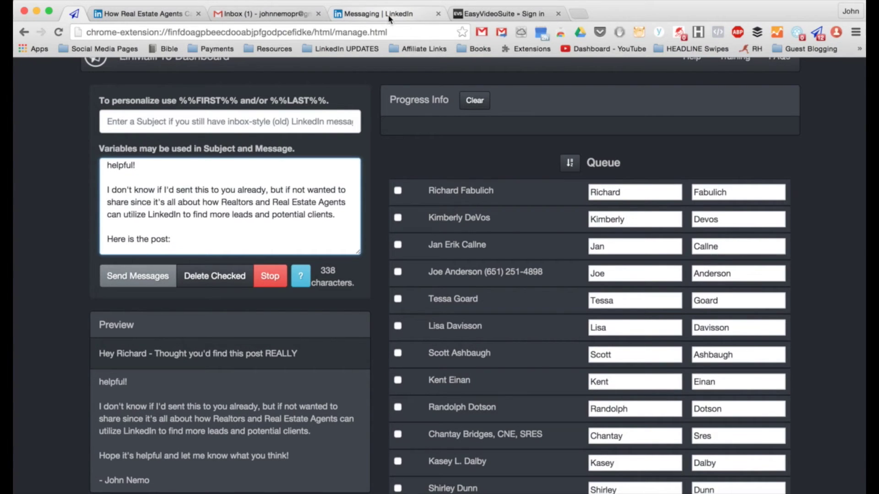
click(173, 17)
click(210, 31)
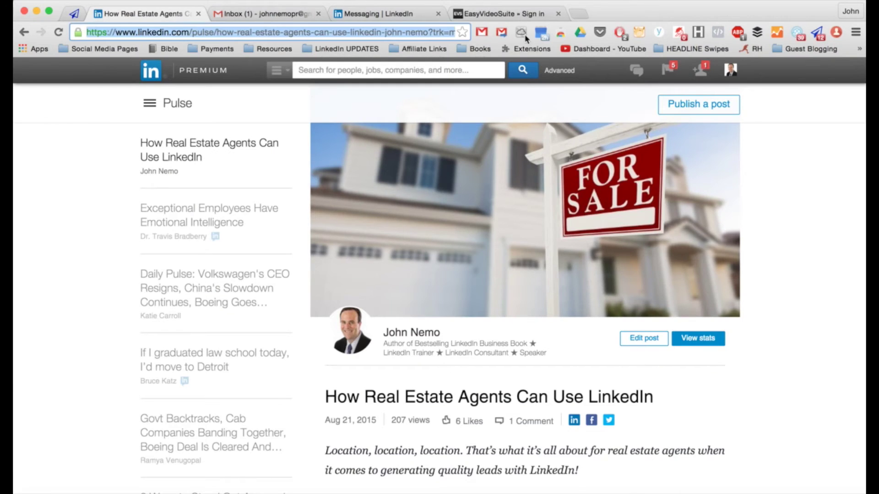
click(640, 33)
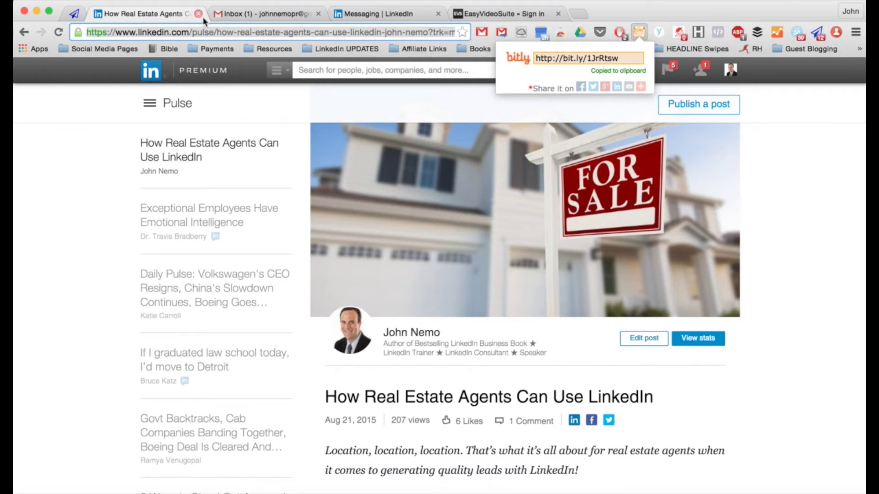
click(78, 15)
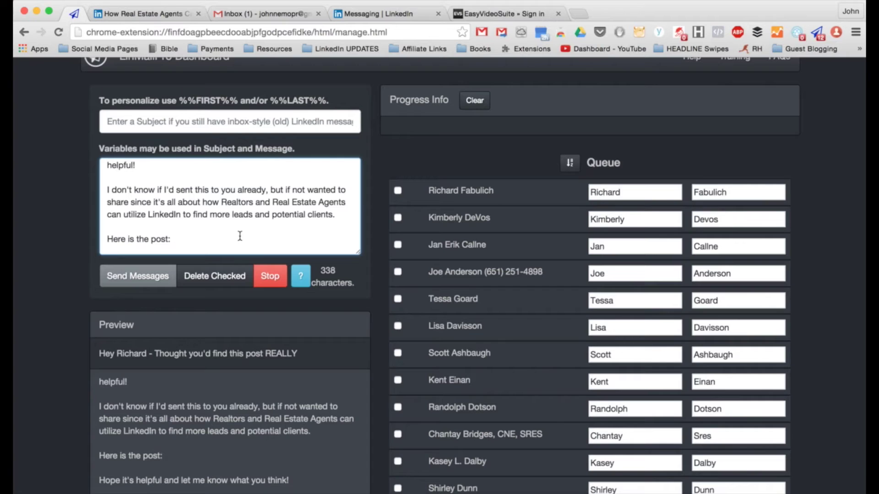
key(super+v)
key(Right)
key(Right)
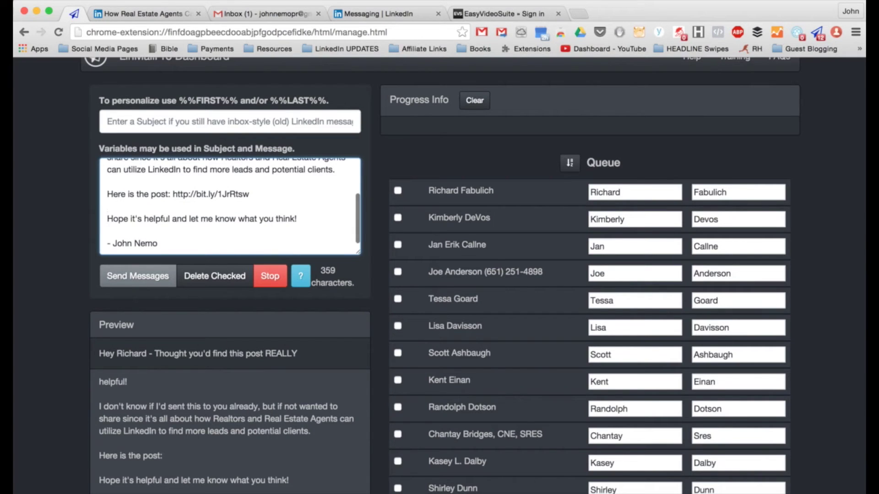
triple_click(240, 236)
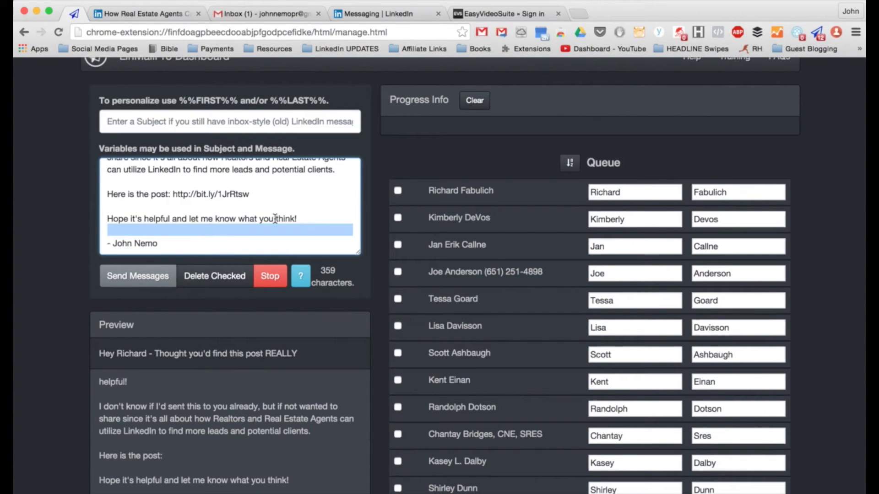
scroll(270, 219, up, 10)
scroll(275, 218, down, 3)
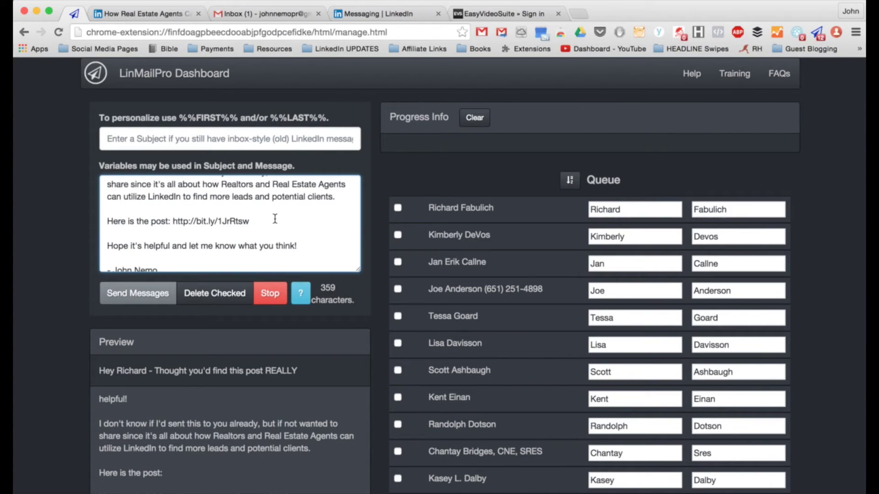
Start sending the post message to the queued contacts, then return to the LinMailPro dashboard.
click(113, 288)
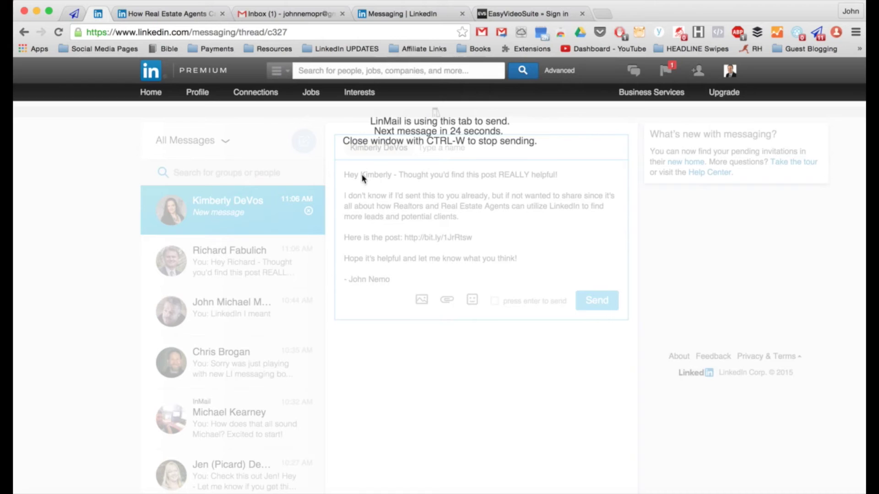
click(73, 13)
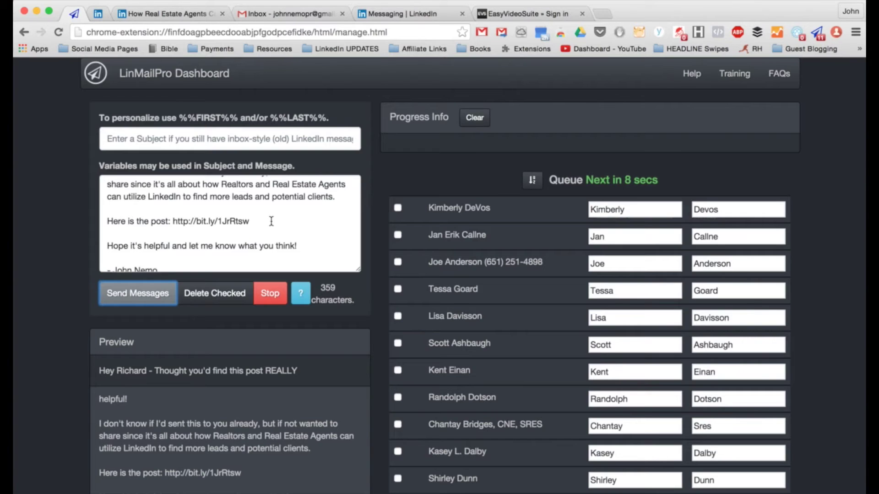
Read through the 'How Real Estate Agents' LinkedIn article.
click(148, 15)
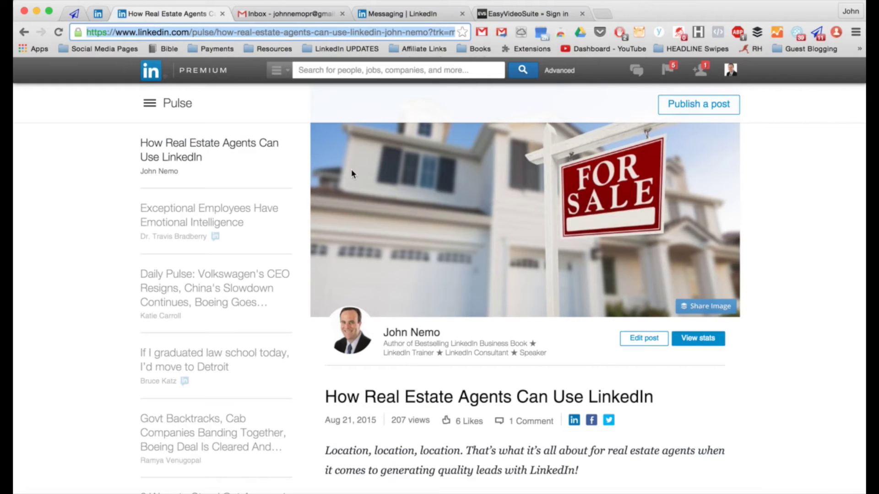
scroll(430, 272, down, 5)
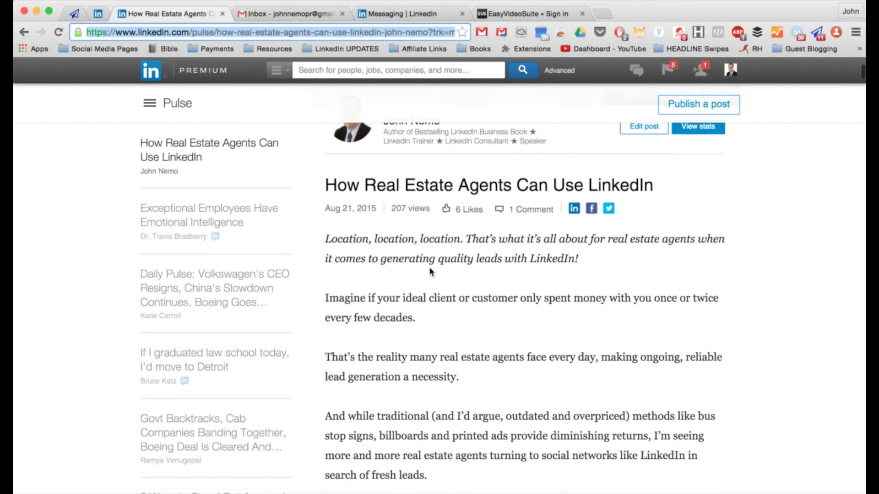
scroll(431, 272, down, 1)
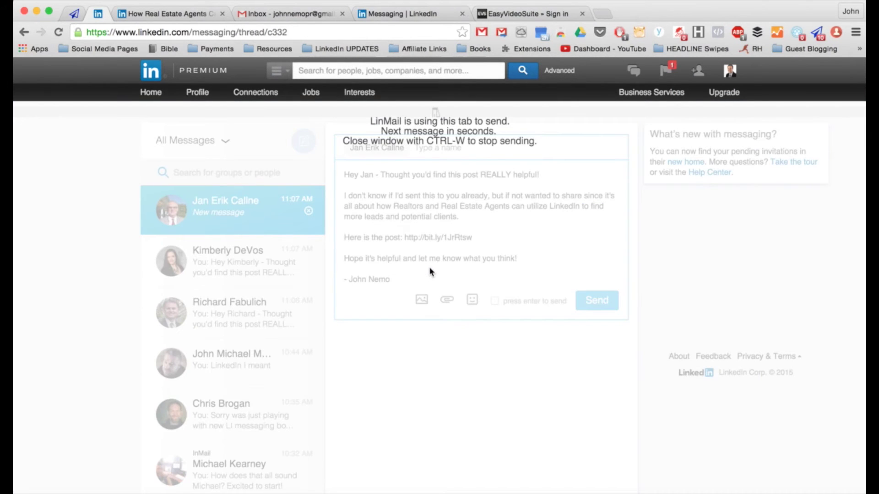
click(157, 17)
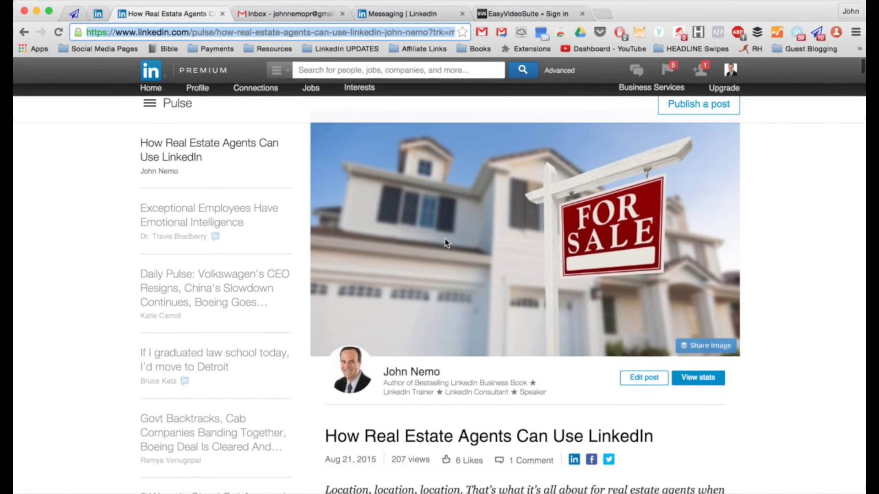
scroll(446, 241, down, 2)
drag(316, 144, 607, 150)
click(414, 292)
scroll(413, 292, down, 15)
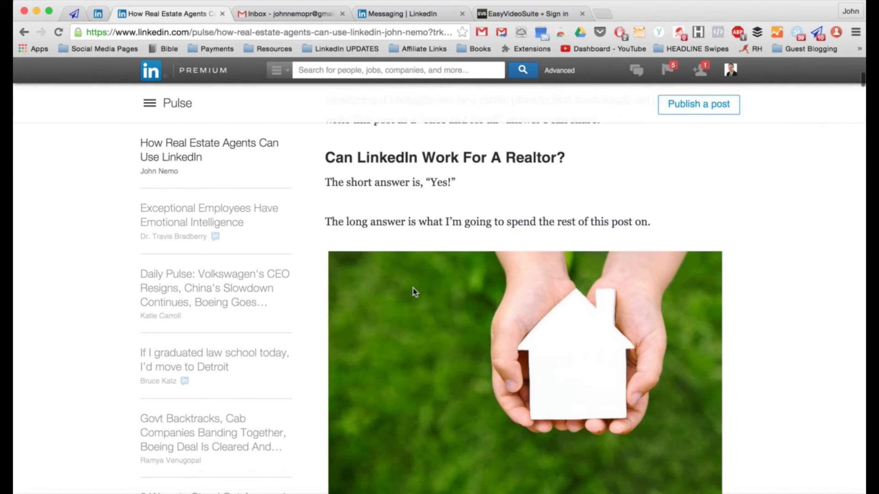
scroll(413, 292, down, 12)
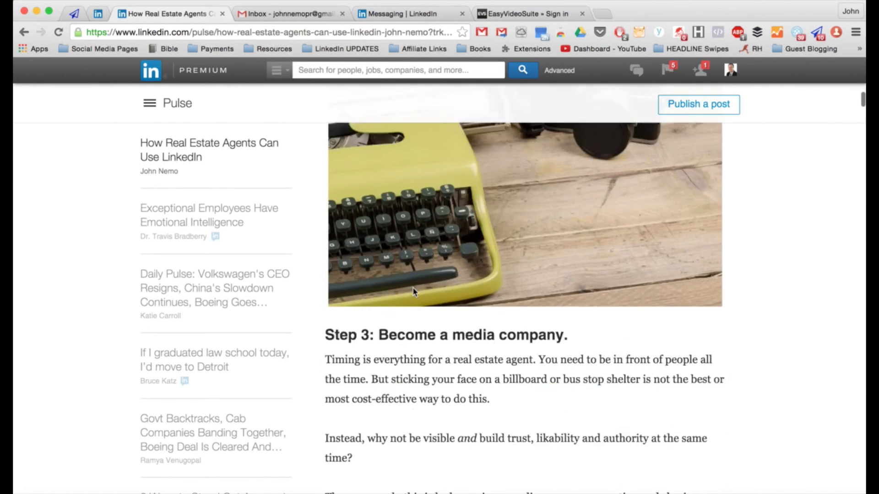
scroll(413, 291, down, 12)
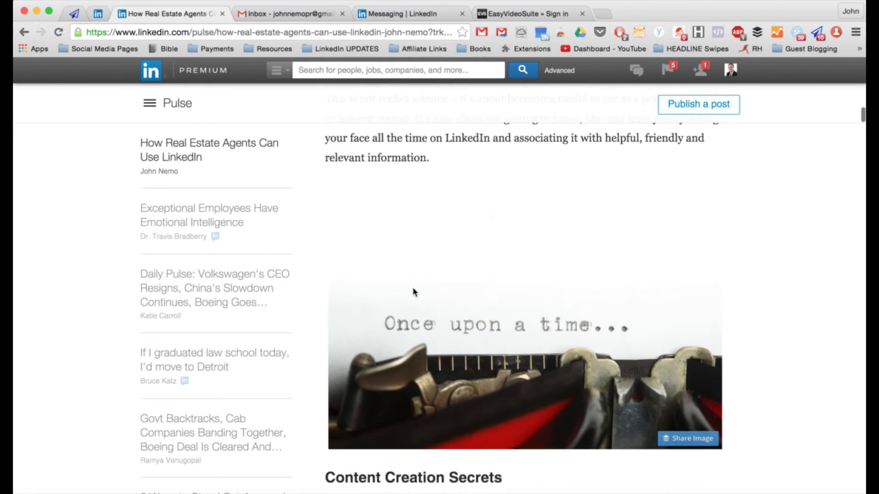
scroll(413, 292, down, 10)
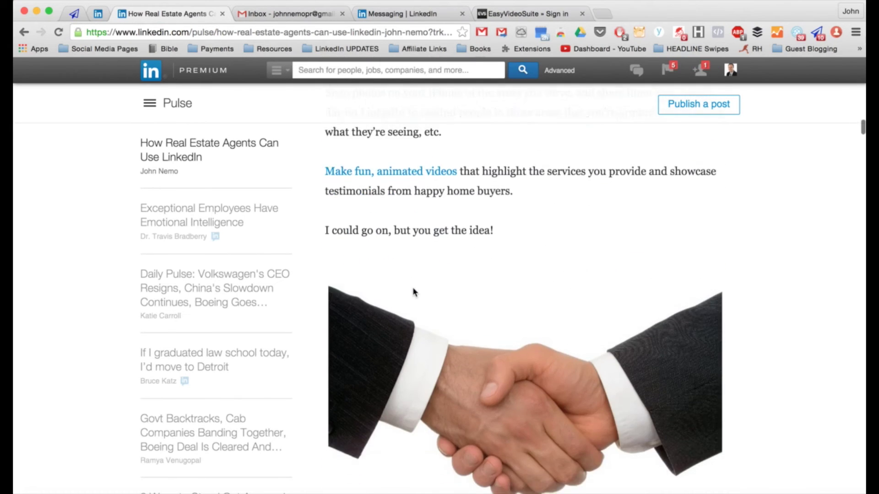
scroll(413, 292, down, 15)
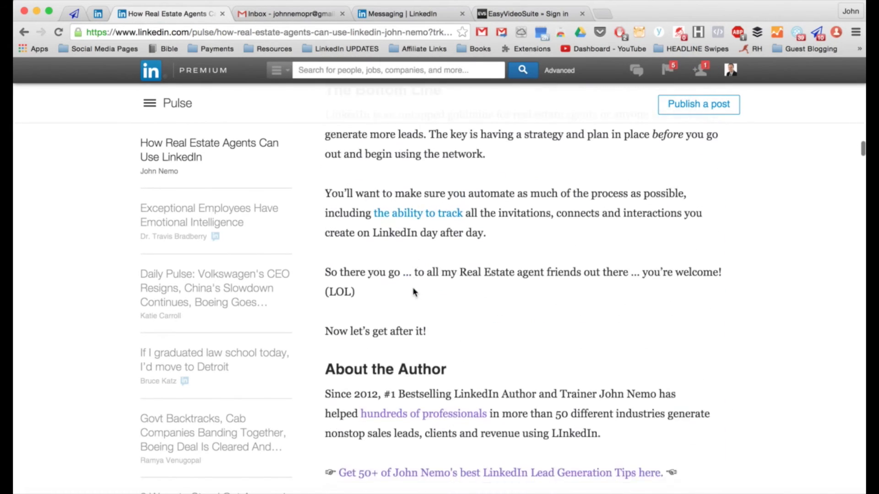
scroll(413, 292, down, 1)
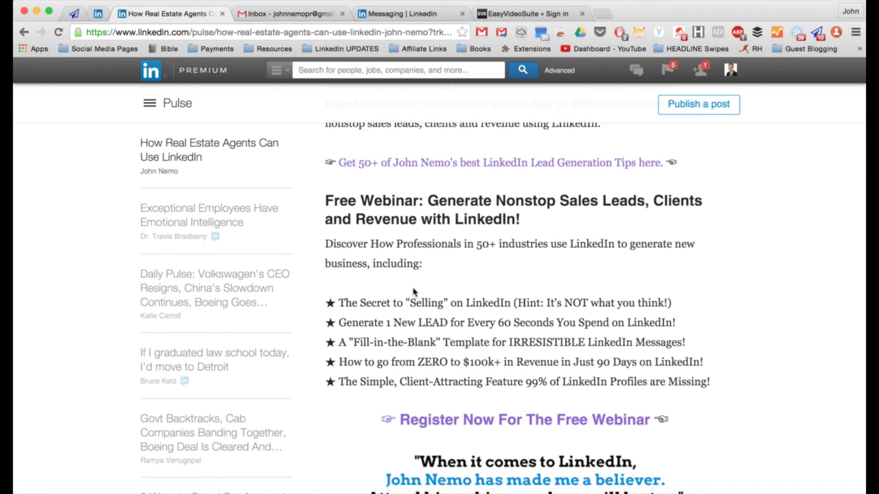
scroll(414, 292, up, 6)
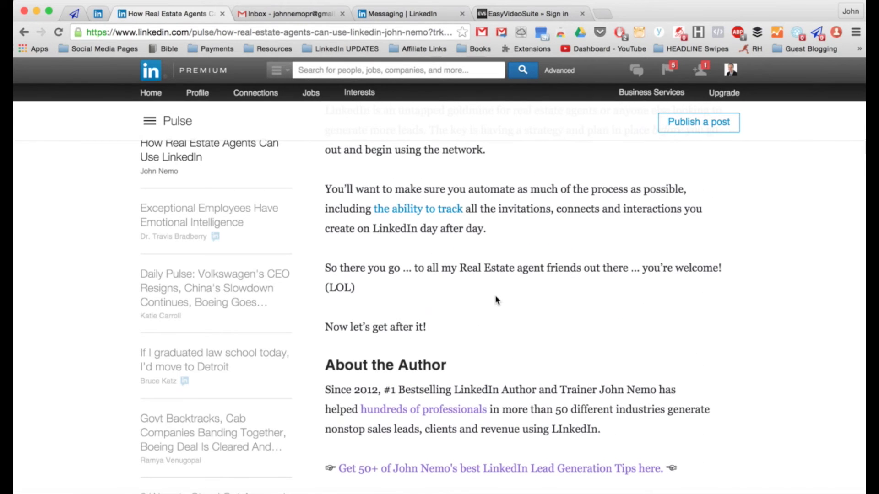
scroll(497, 301, down, 10)
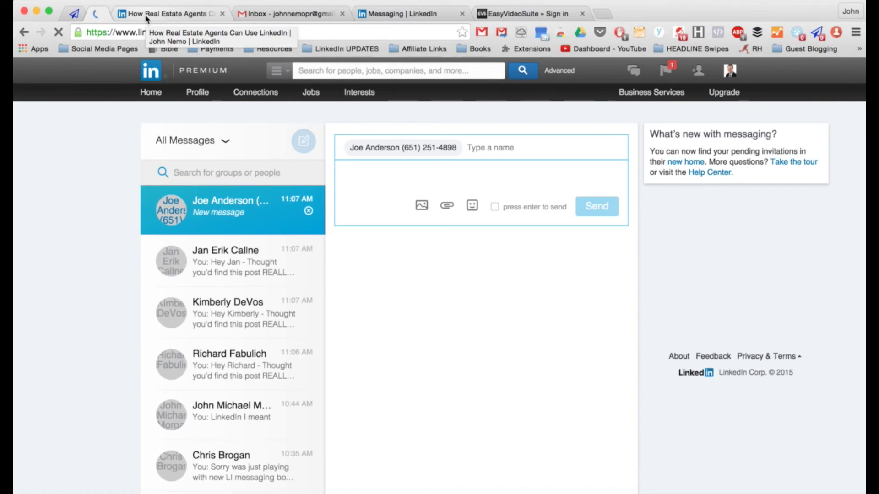
Scroll down to the webinar section and open its Register Now registration page.
click(145, 16)
scroll(430, 257, down, 1)
scroll(430, 257, down, 2)
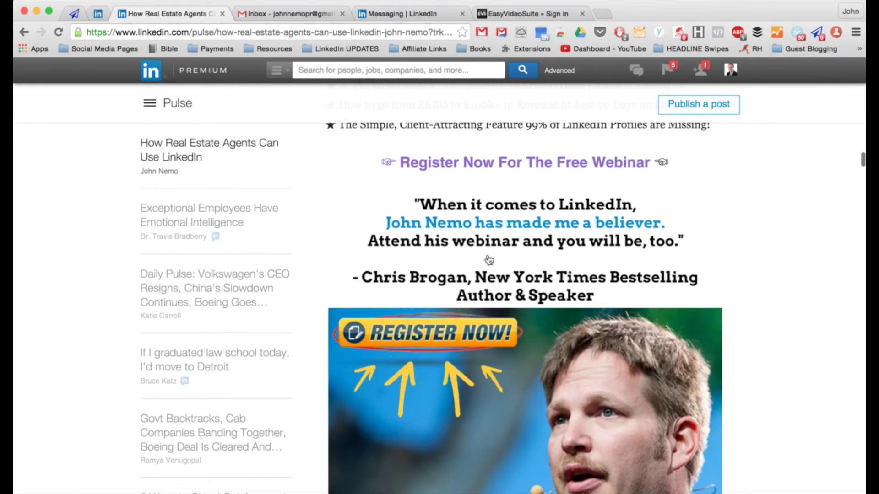
scroll(521, 330, down, 1)
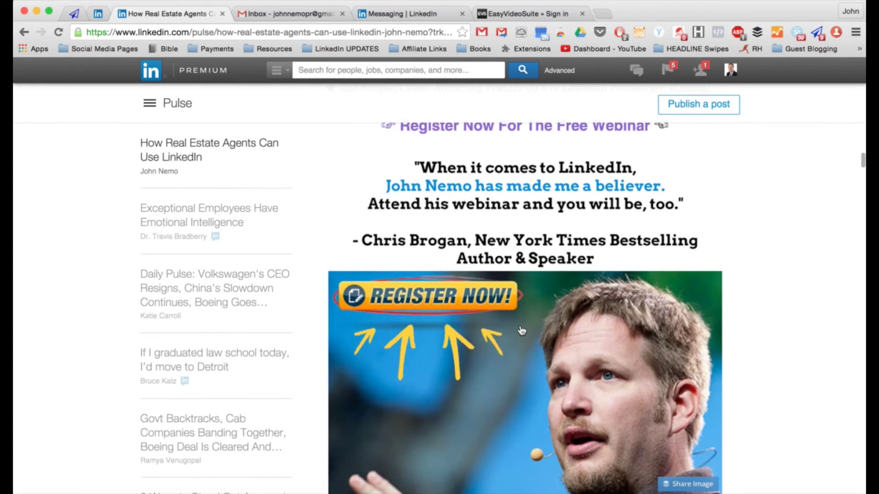
click(521, 331)
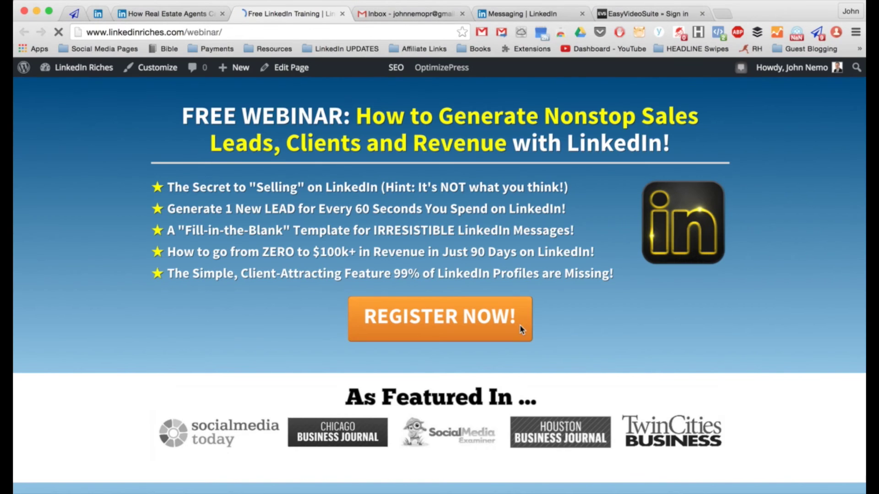
Return to the webinar landing page and start the free webinar registration.
click(156, 14)
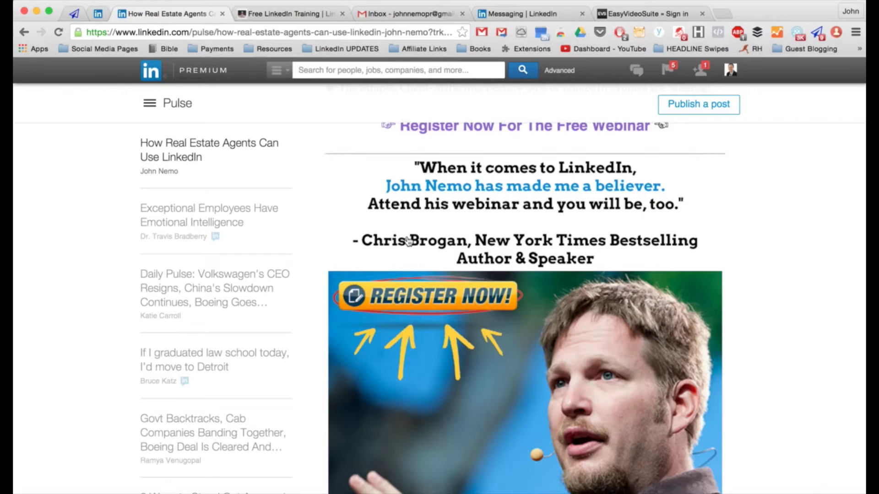
scroll(408, 236, down, 10)
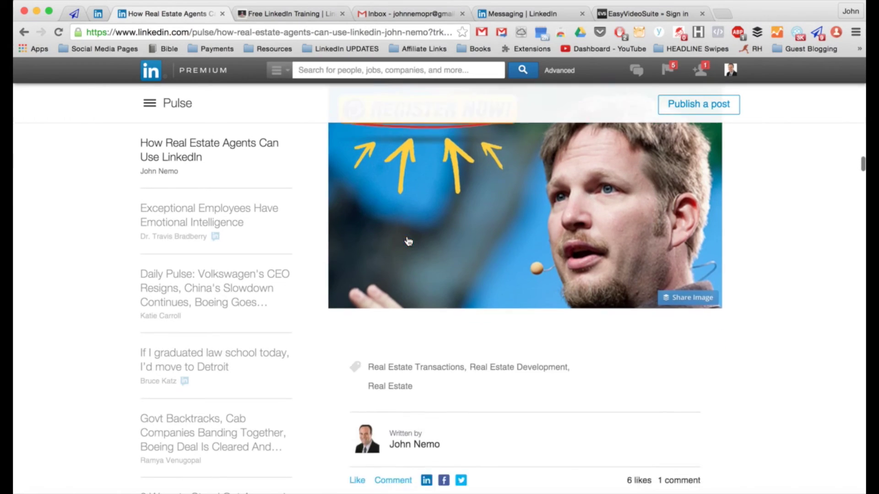
scroll(431, 240, up, 3)
click(430, 241)
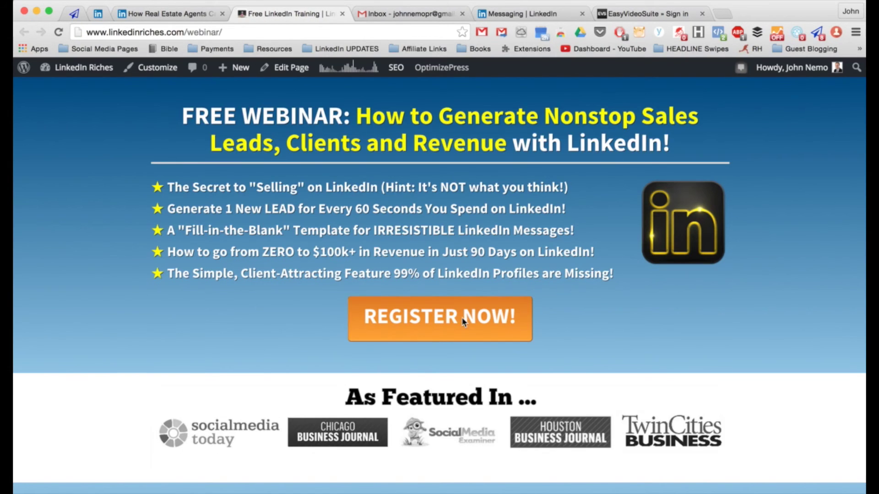
click(462, 321)
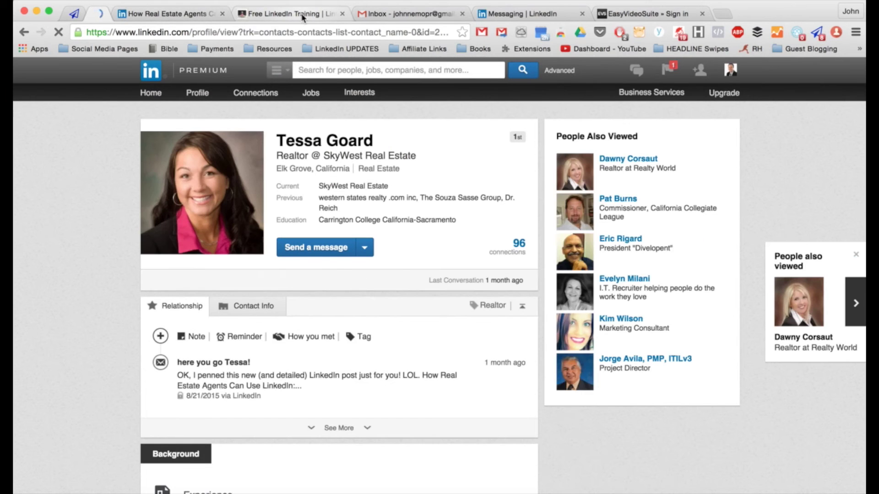
Register for the session on Thursday, 24 September 2015 at 01:00 pm.
click(280, 14)
click(335, 199)
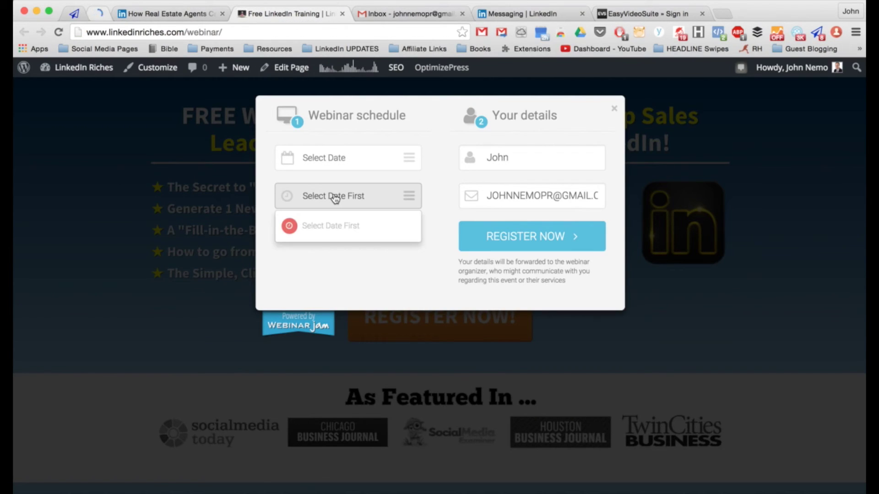
click(328, 158)
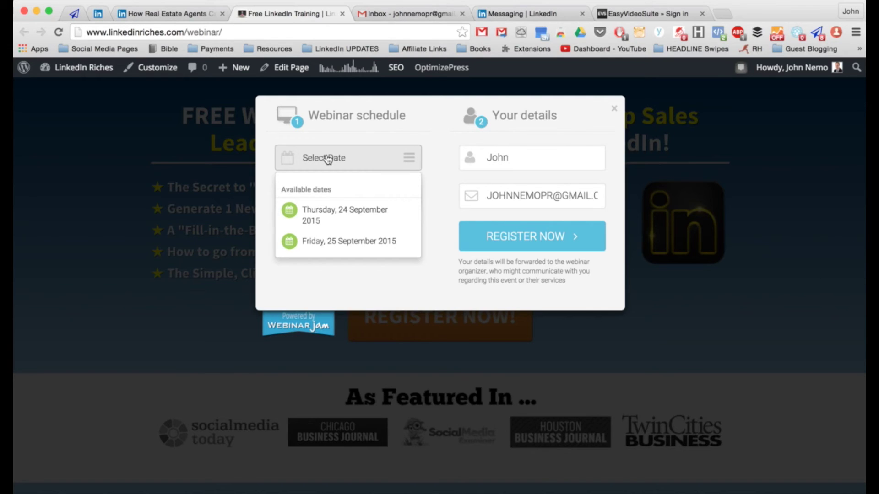
click(339, 218)
click(341, 198)
click(343, 235)
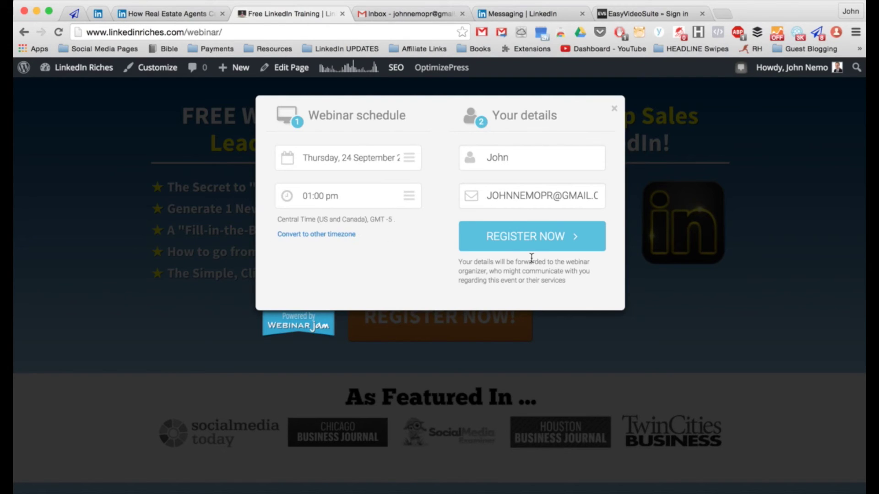
click(539, 237)
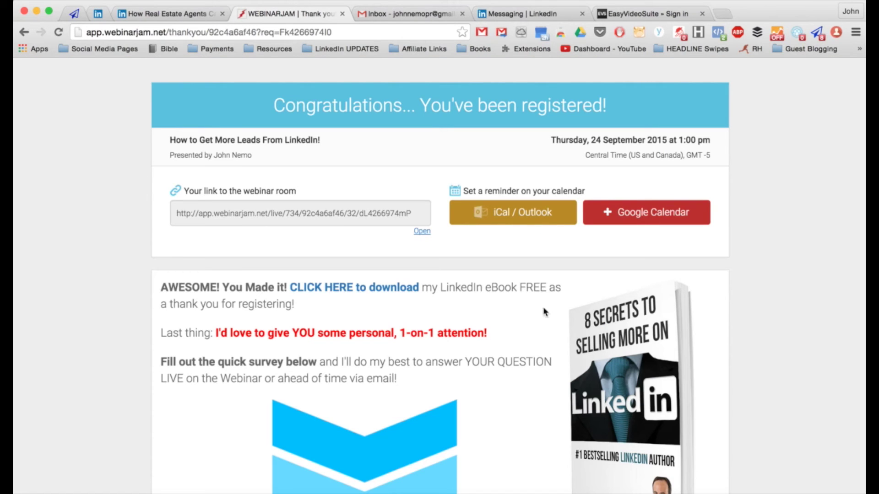
scroll(545, 312, down, 5)
scroll(544, 312, down, 10)
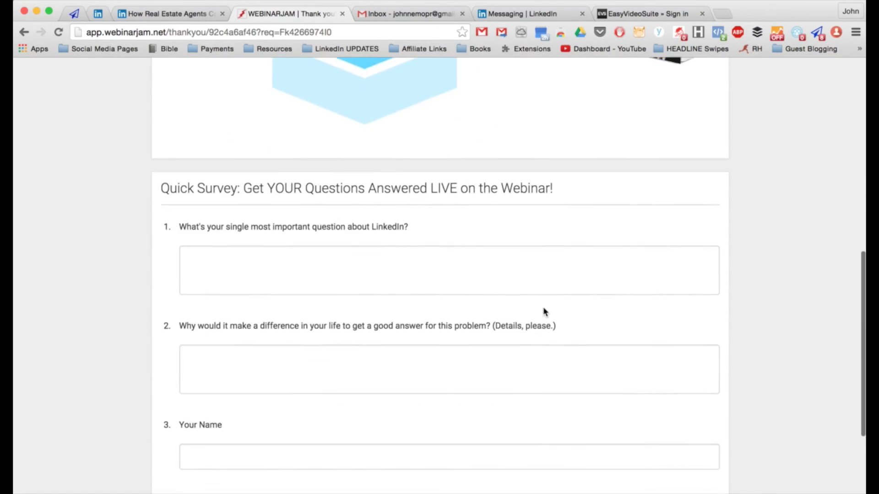
scroll(543, 311, up, 15)
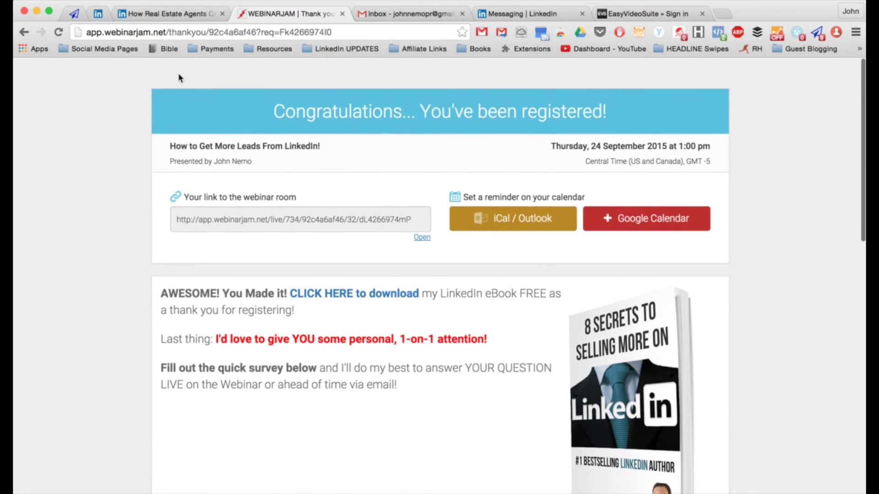
Leave the WebinarJam thank-you page for the pinned LinMailPro dashboard tab.
click(73, 14)
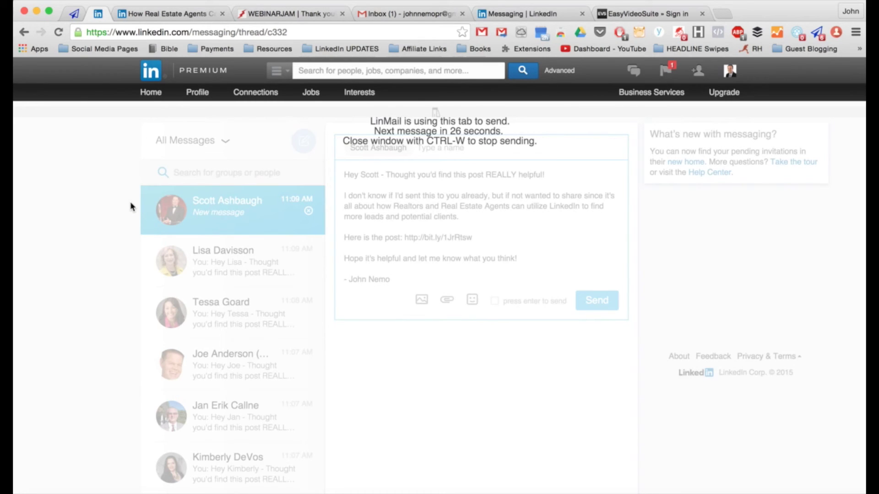
Scroll back through the real estate agents article, then check the LinMailPro dashboard.
click(172, 13)
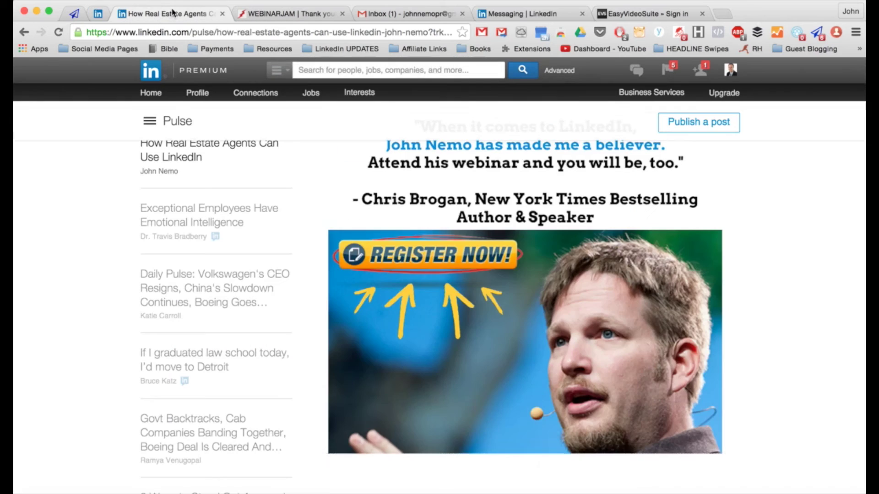
scroll(452, 202, down, 5)
scroll(452, 201, up, 15)
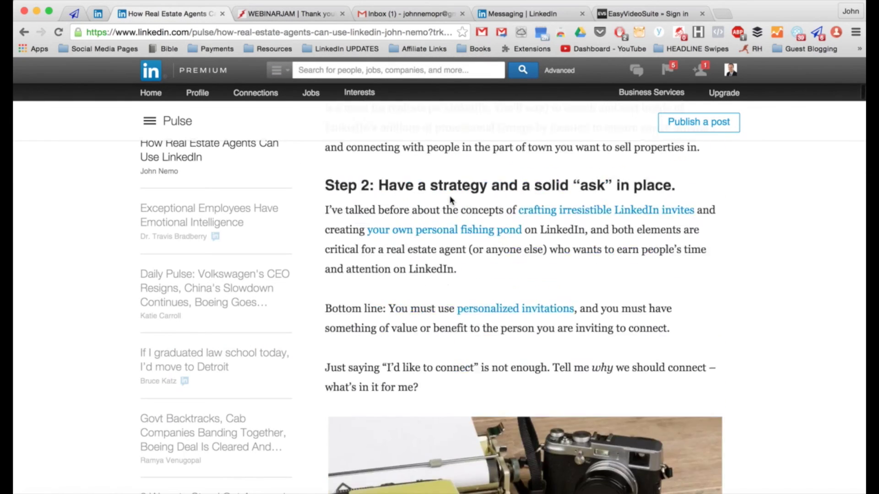
scroll(451, 200, down, 7)
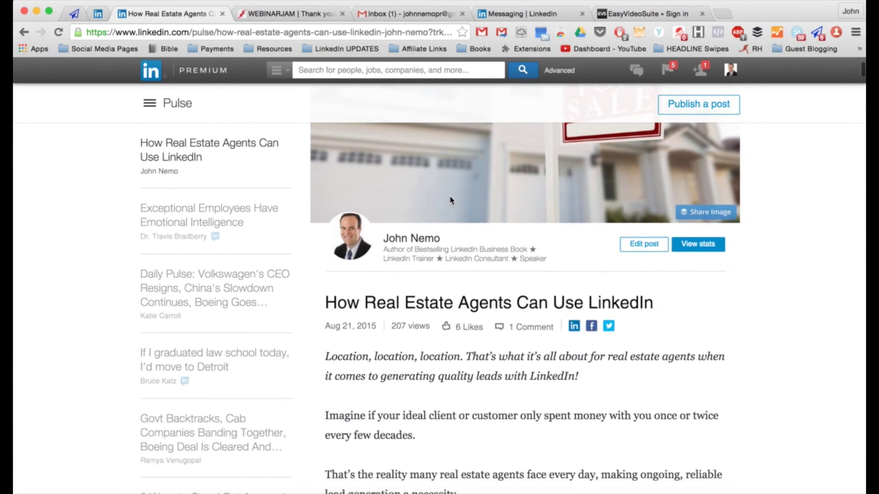
scroll(451, 200, up, 1)
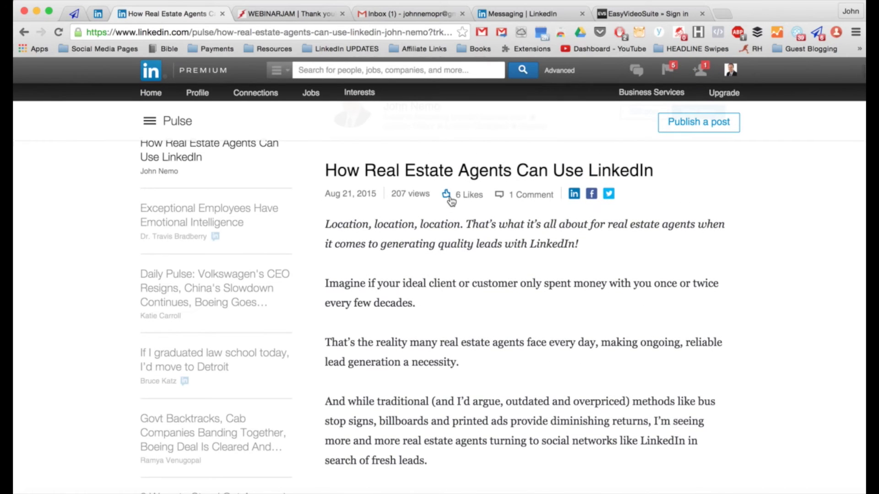
click(68, 12)
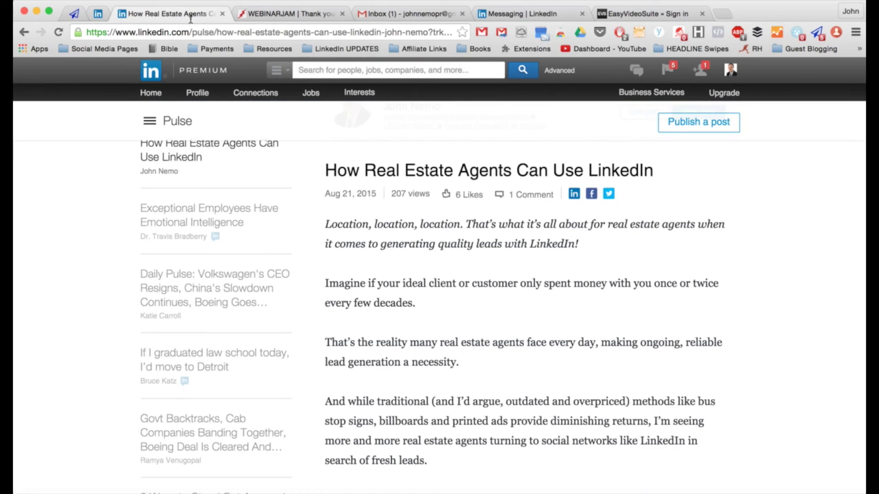
mouse_move(353, 99)
Open LinkedIn Connections and filter the list by the Financial tag.
click(261, 95)
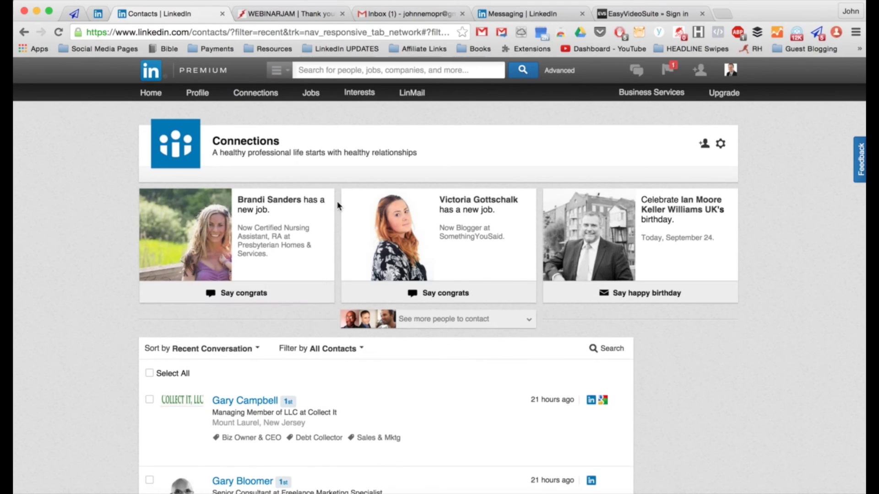
click(333, 350)
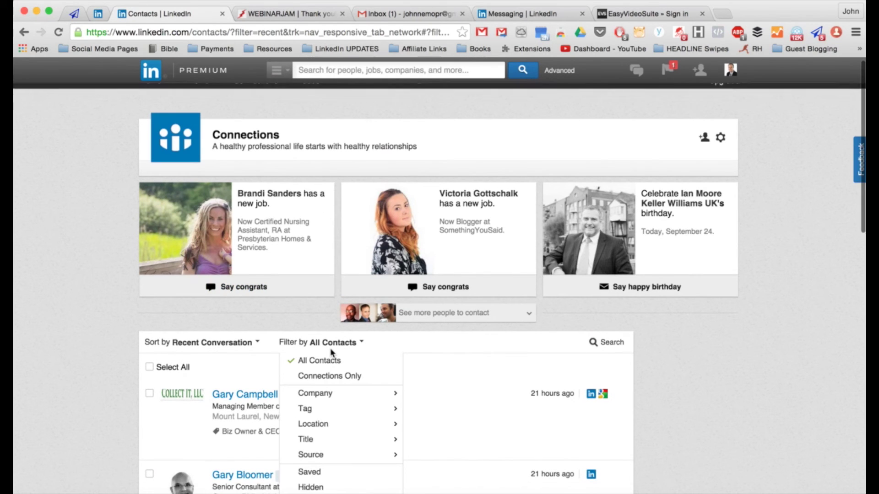
click(324, 408)
scroll(324, 408, down, 5)
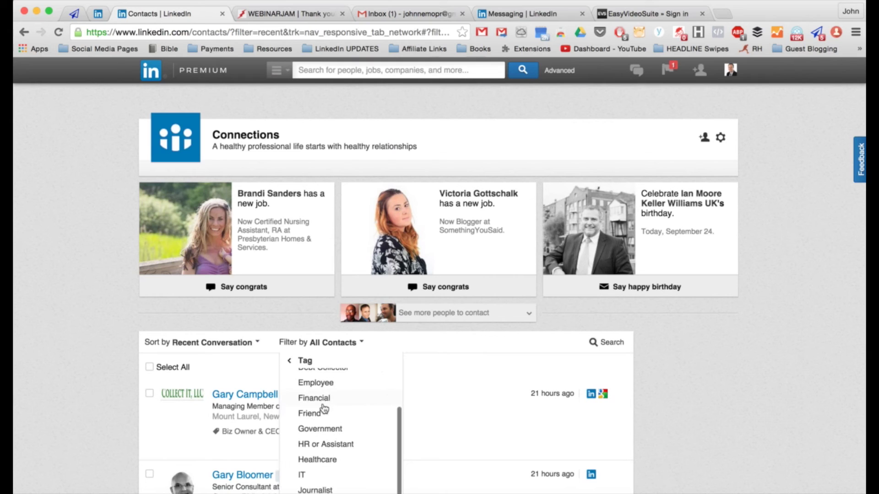
scroll(320, 402, up, 2)
click(314, 395)
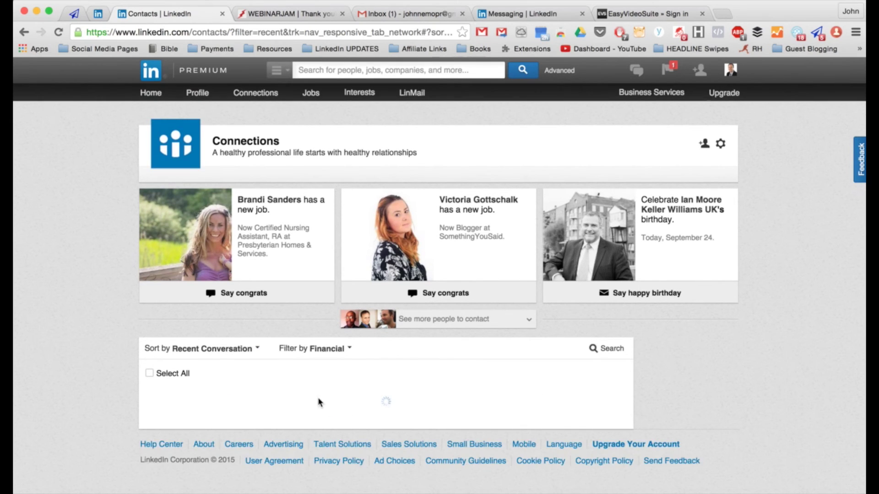
scroll(91, 350, down, 6)
scroll(92, 350, up, 5)
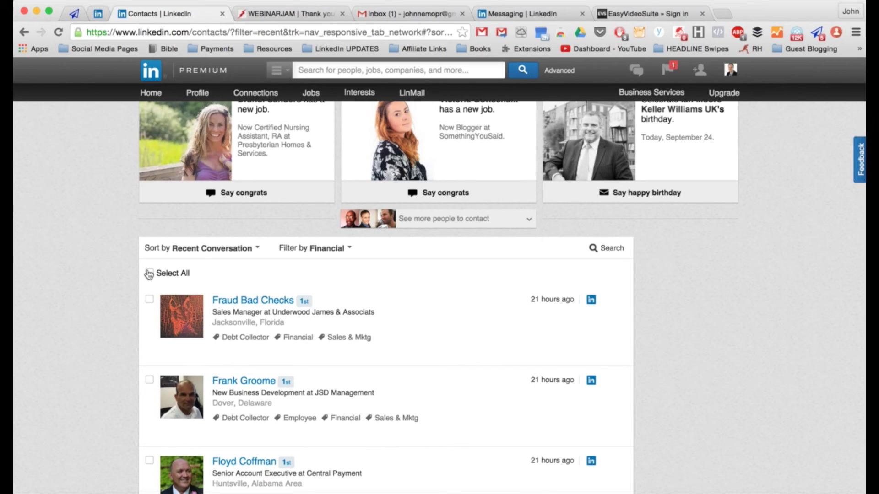
Select all Financial connections, then check the sending tab and LinMailPro dashboard.
click(150, 273)
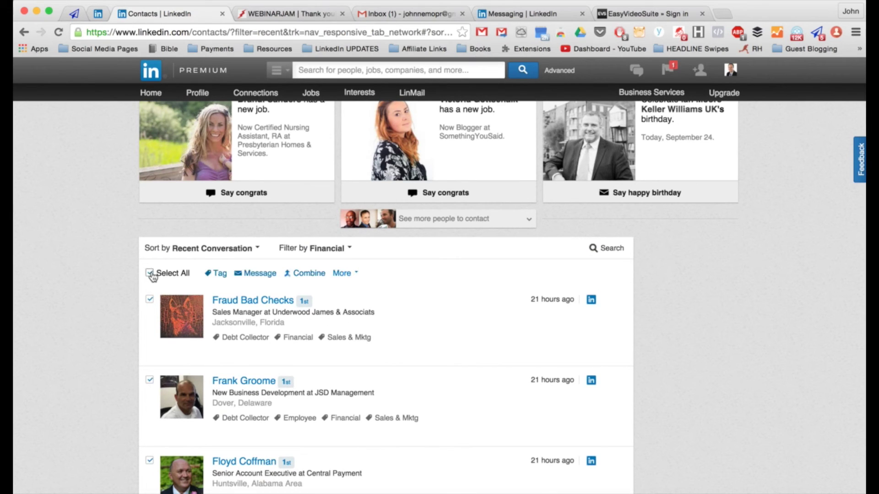
click(97, 14)
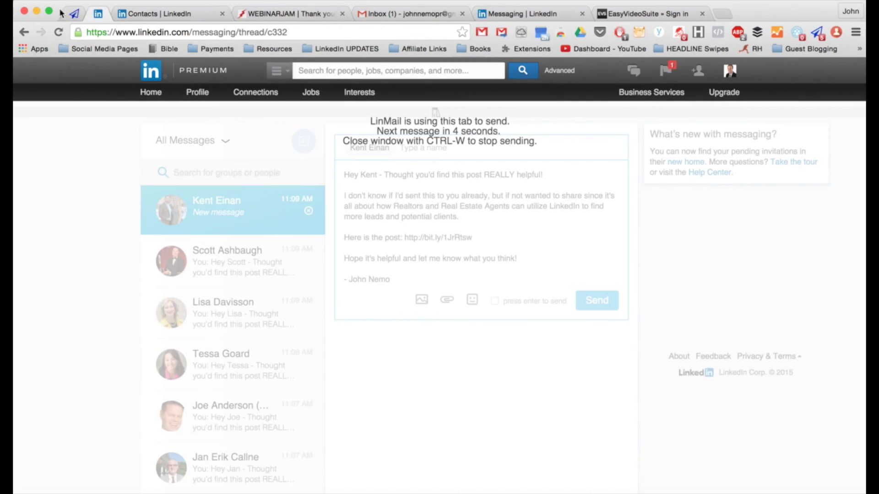
click(73, 14)
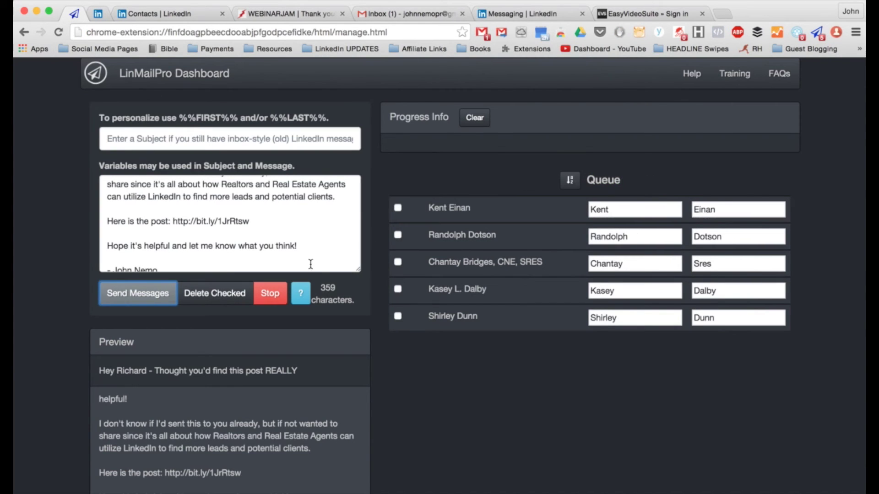
Stop the ongoing send by closing the LinkedIn sending tab.
click(271, 295)
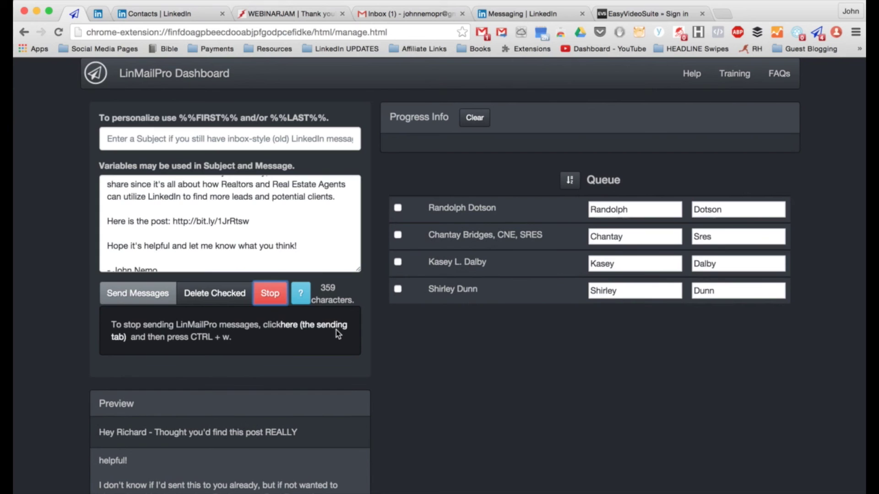
click(337, 328)
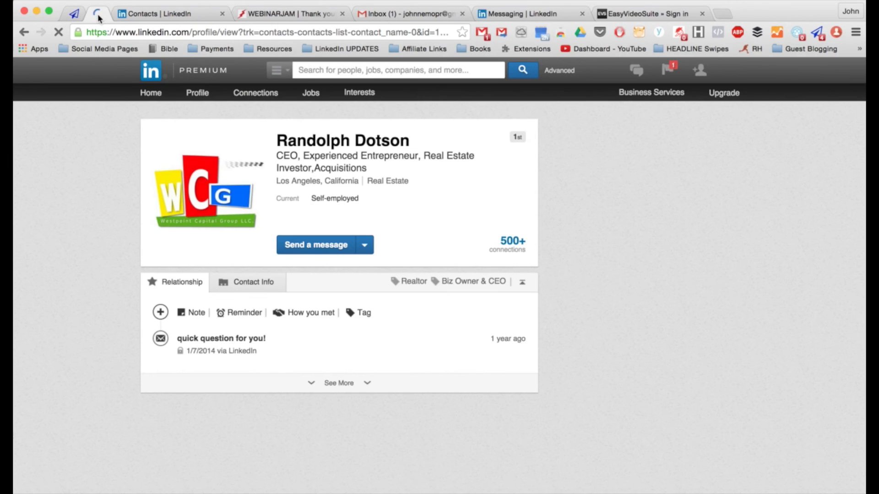
right_click(98, 17)
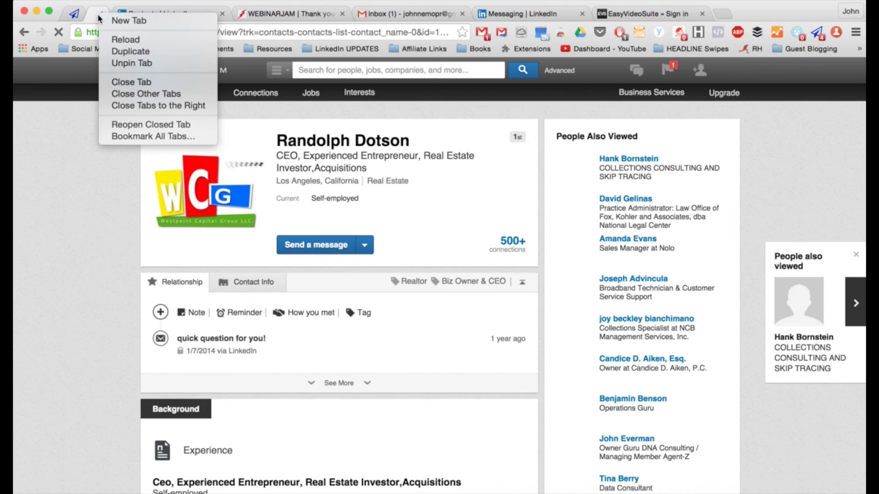
click(125, 83)
click(74, 14)
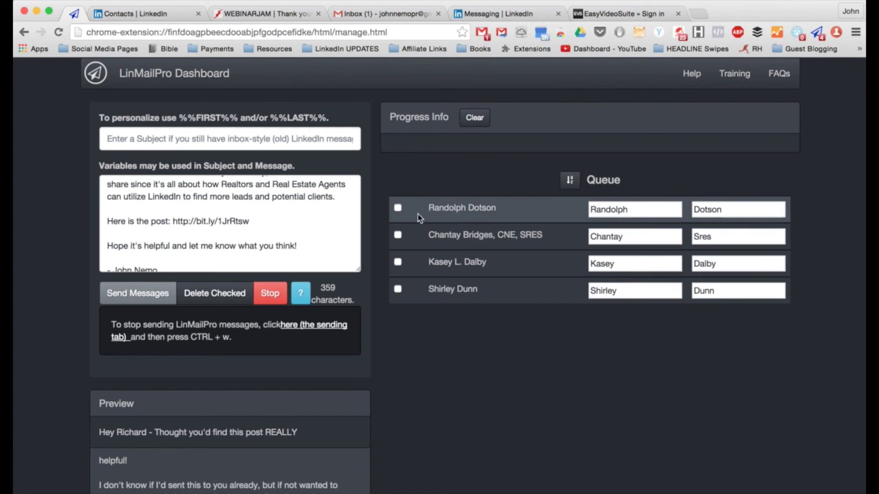
Delete all four remaining contacts from the queue and select the entire message text.
click(398, 208)
click(397, 235)
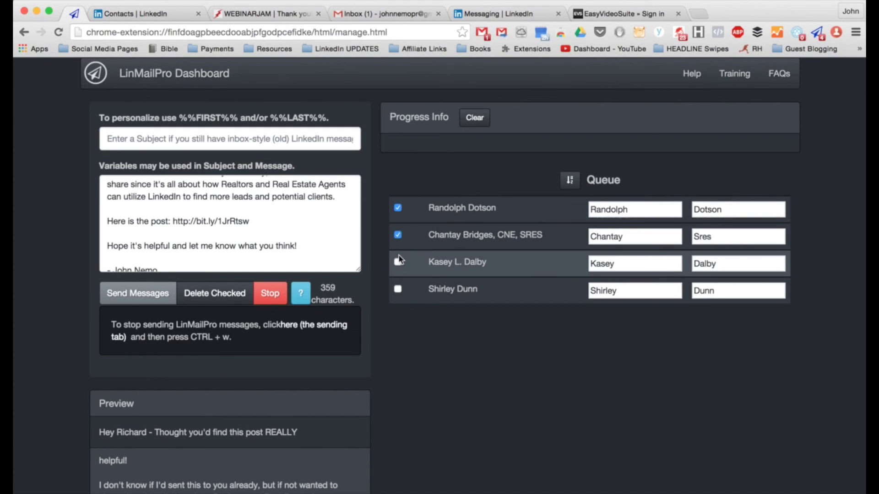
click(398, 262)
click(398, 289)
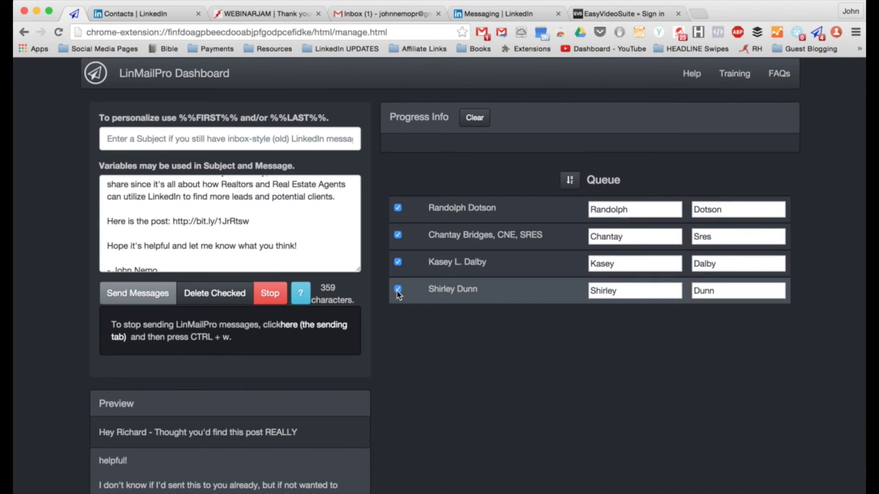
click(208, 293)
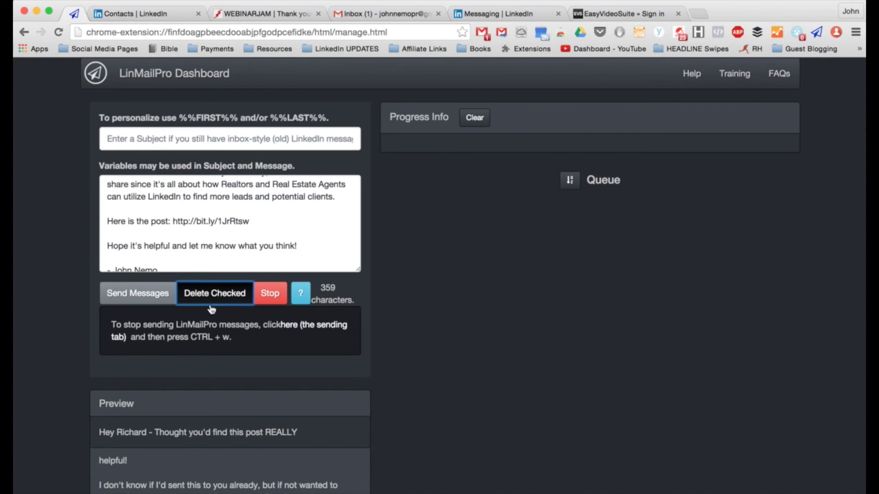
click(220, 235)
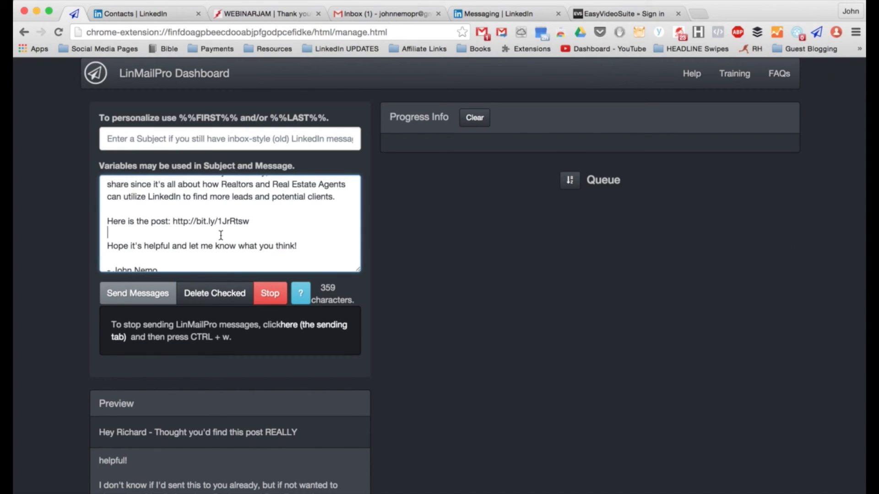
key(super+a)
Clear the old message and start it with 'Hey' followed by the copied %%FIRST%% variable.
key(BackSpace)
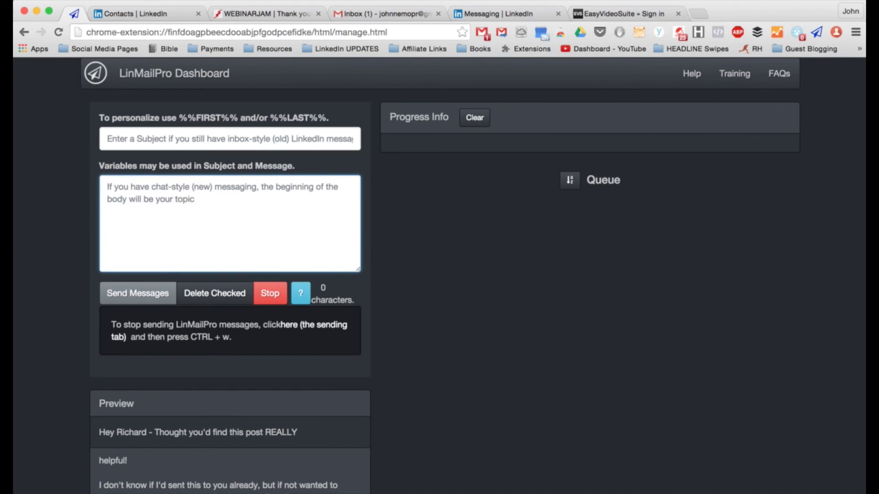
text(Hey)
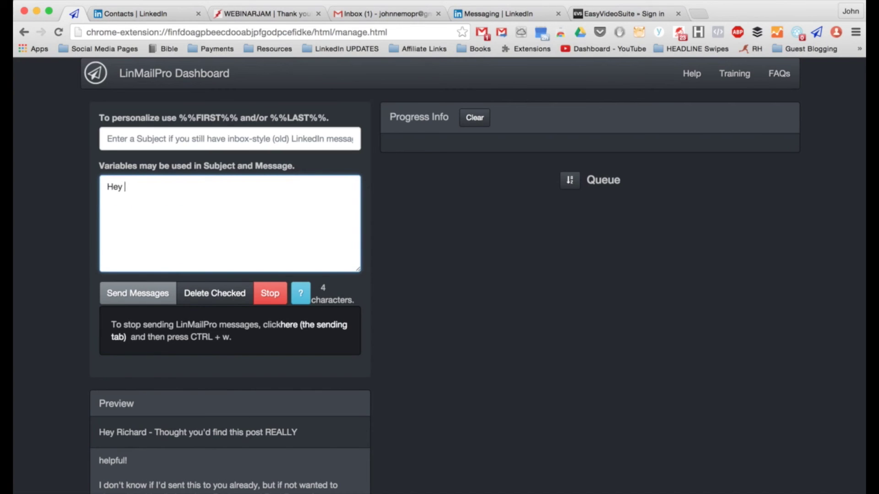
drag(179, 118, 237, 120)
key(super+c)
click(188, 199)
key(super+v)
Finish the line: '- Thought you'd love this as it's how Financial Professionals can get more leads using LinkedIn!'.
text(- T)
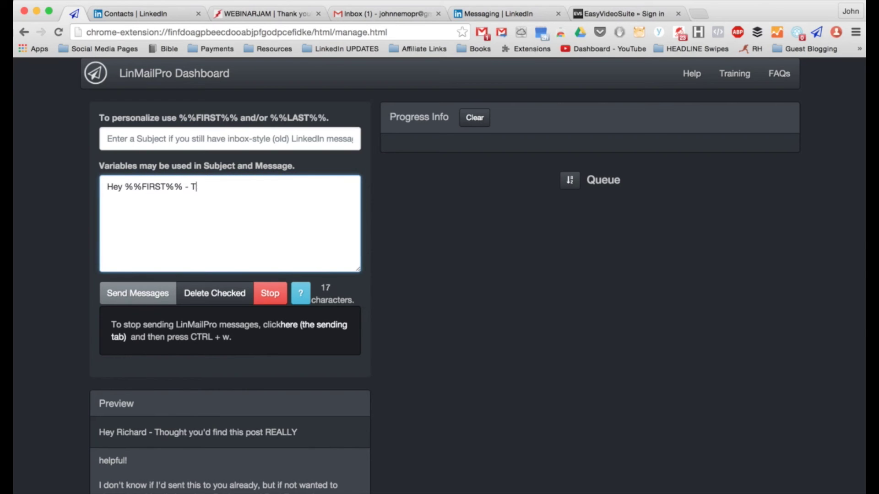
text(hought you'd love thi sas it s)
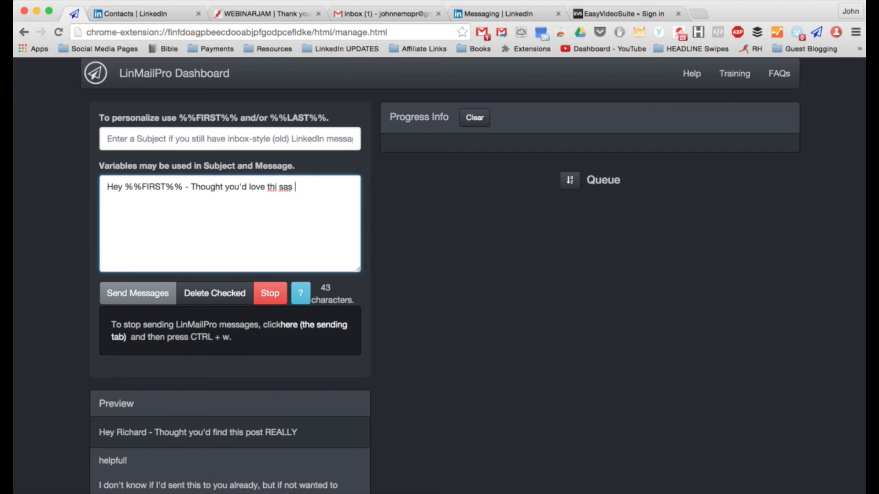
key(BackSpace)
key(BackSpace)
key(BackSpace)
key(BackSpace)
key(BackSpace)
key(BackSpace)
key(BackSpace)
key(BackSpace)
key(BackSpace)
text(s as)
text( it's how Financial Pr)
text(ofessionals c)
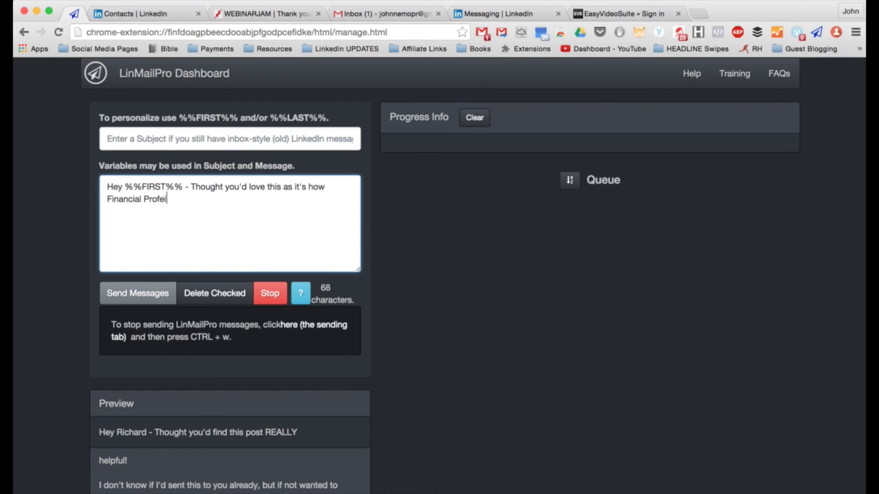
text(an get m)
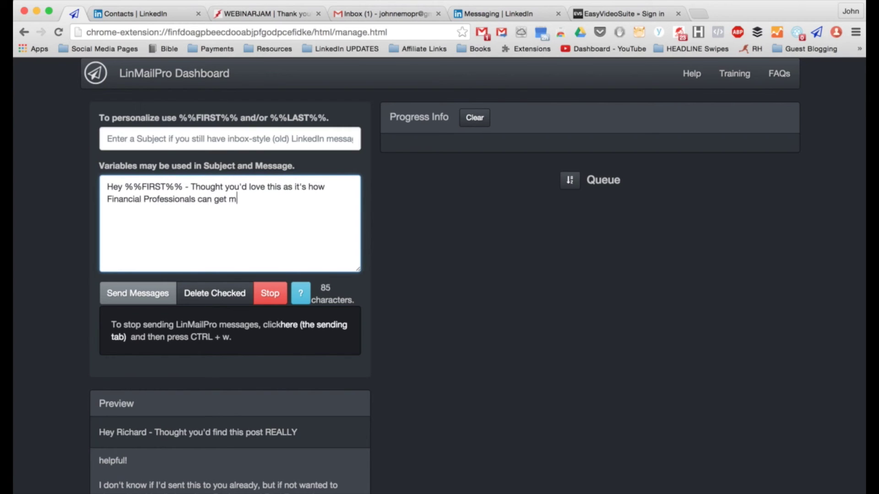
text(ore leads using LinkedIn!)
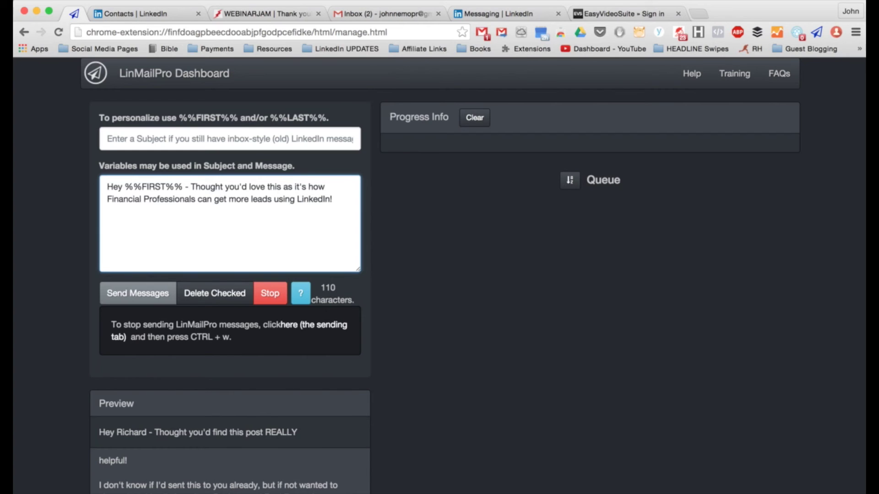
Try extra lines and a '- John' sign-off below the message, then delete them again.
key(Return)
key(Return)
text(FJF:DLFJD)
key(Return)
key(Return)
text(- John)
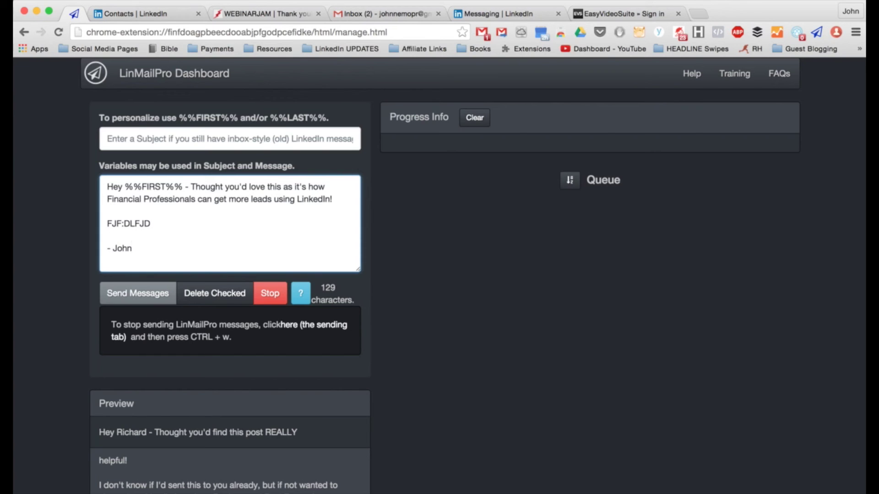
key(shift+Down)
key(shift+Down)
key(shift+Down)
key(BackSpace)
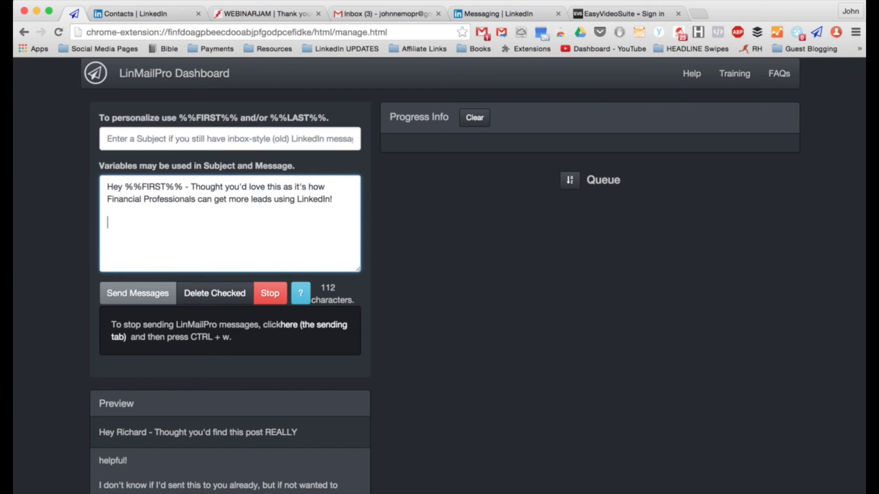
Go to the LinkedIn contacts list and choose an item from the LinMail menu.
click(482, 10)
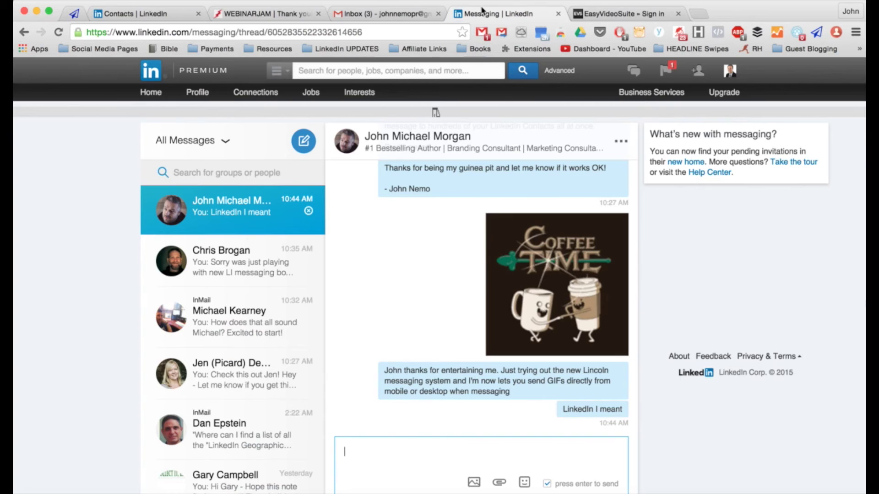
click(131, 14)
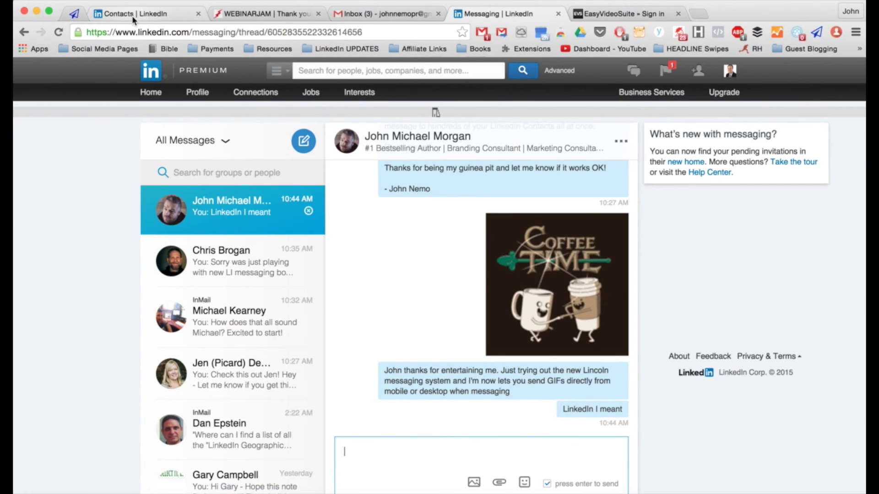
scroll(284, 249, down, 5)
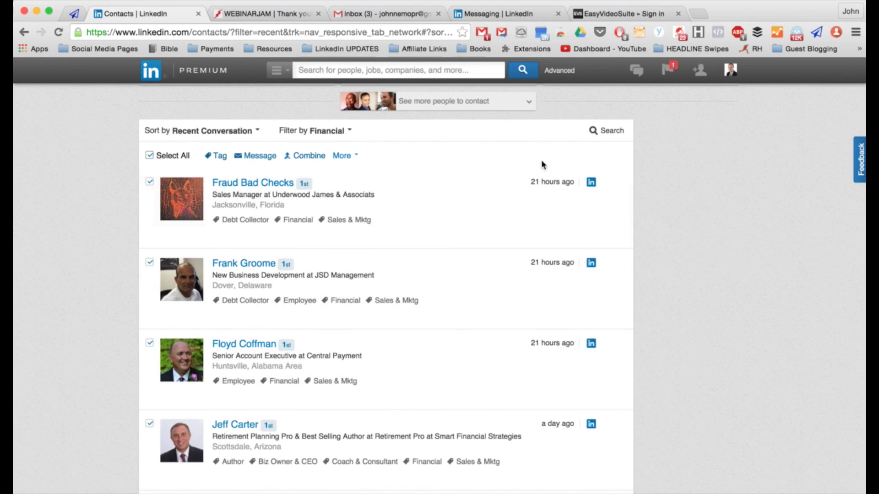
mouse_move(417, 92)
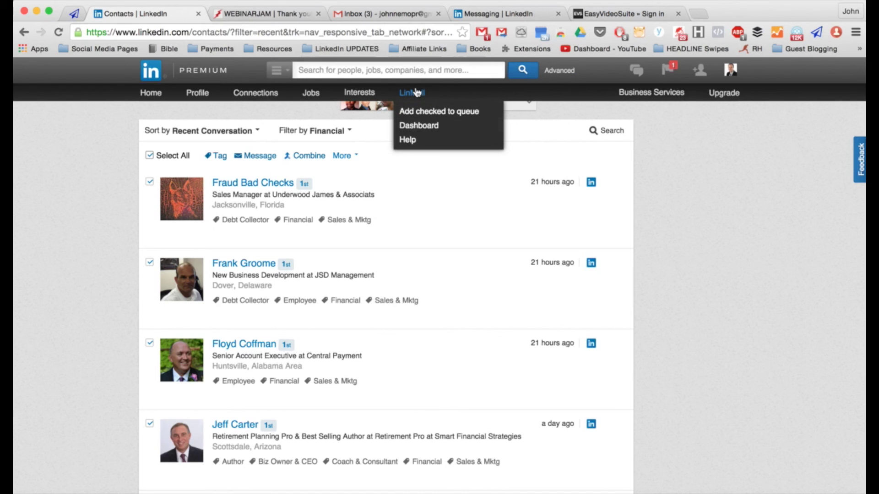
click(426, 111)
Scroll through the checked Financial-tagged contacts and add them with LinMail > Add checked to queue.
scroll(728, 305, down, 20)
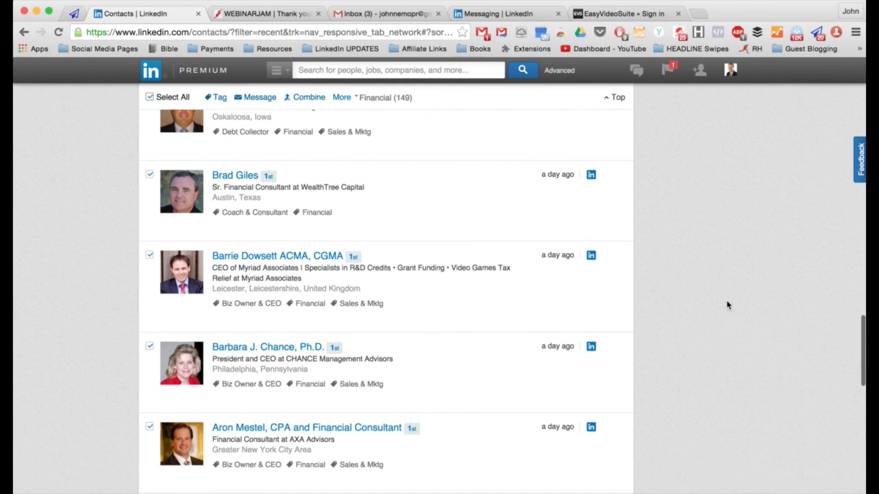
scroll(728, 304, down, 5)
scroll(727, 305, down, 10)
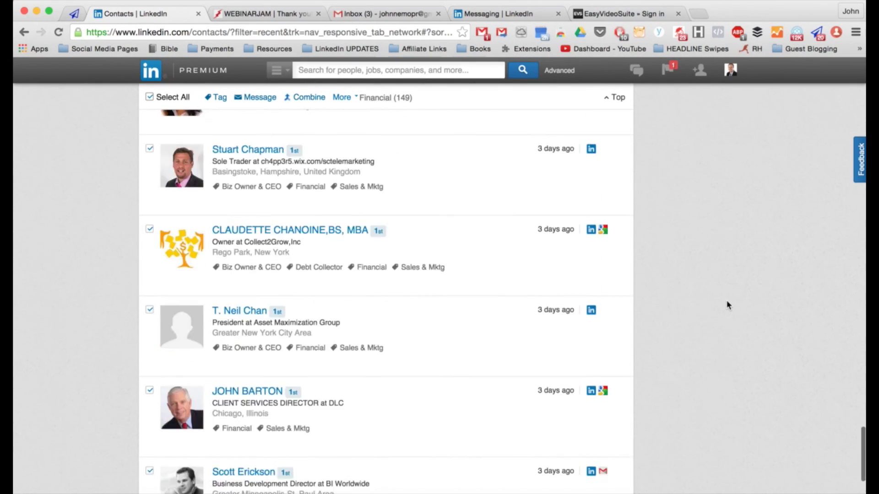
scroll(727, 306, down, 15)
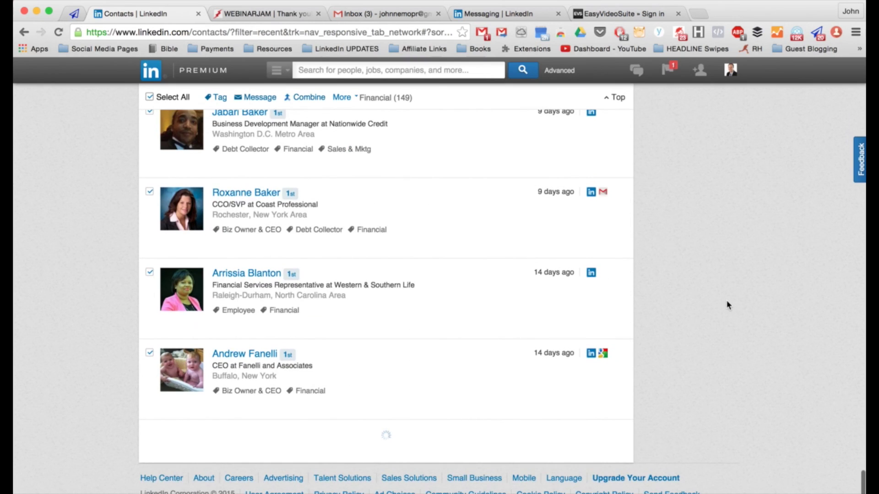
scroll(728, 305, down, 10)
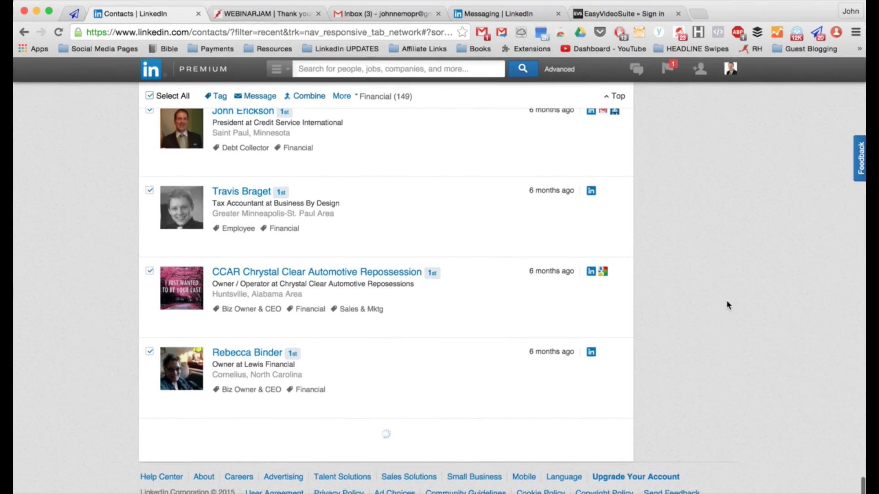
scroll(727, 305, down, 15)
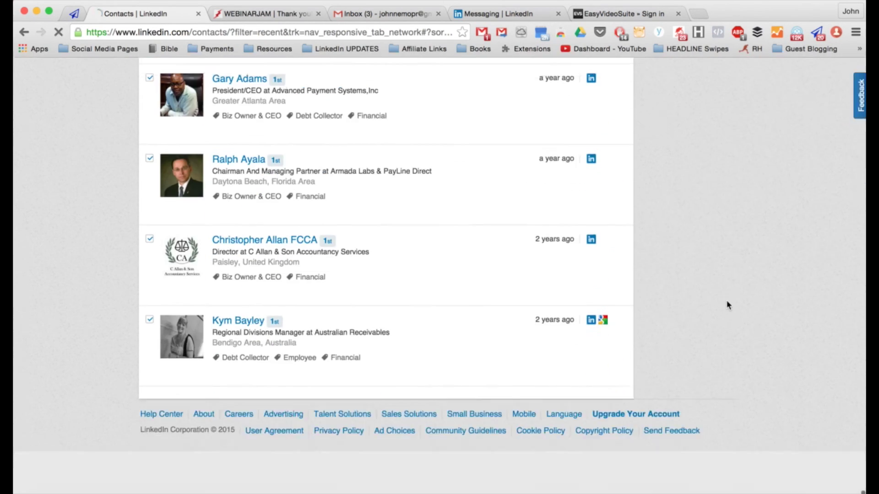
scroll(728, 305, down, 5)
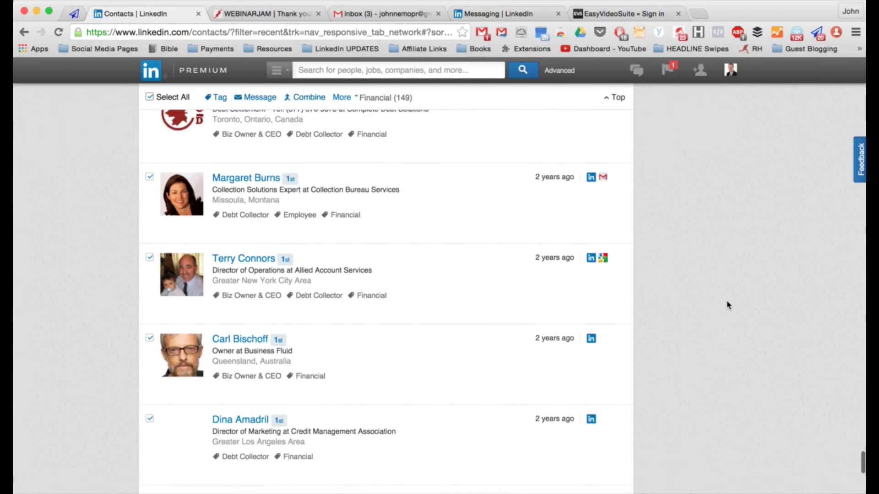
scroll(727, 305, down, 15)
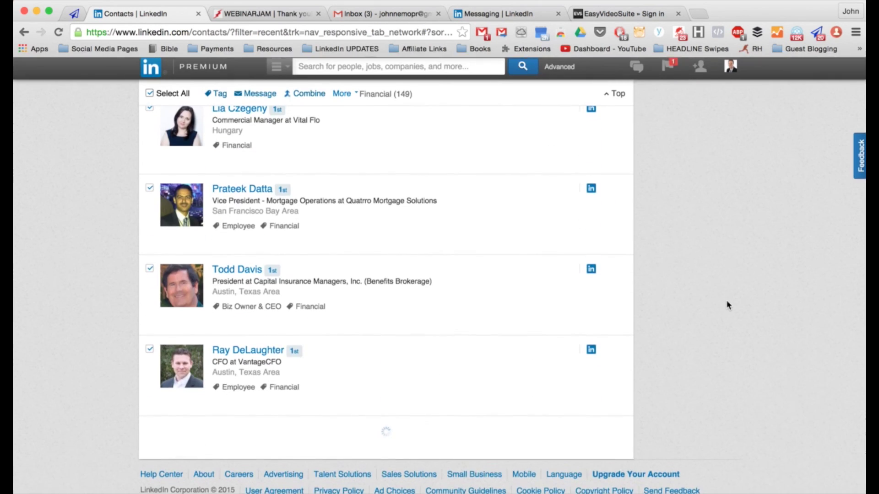
scroll(728, 305, down, 15)
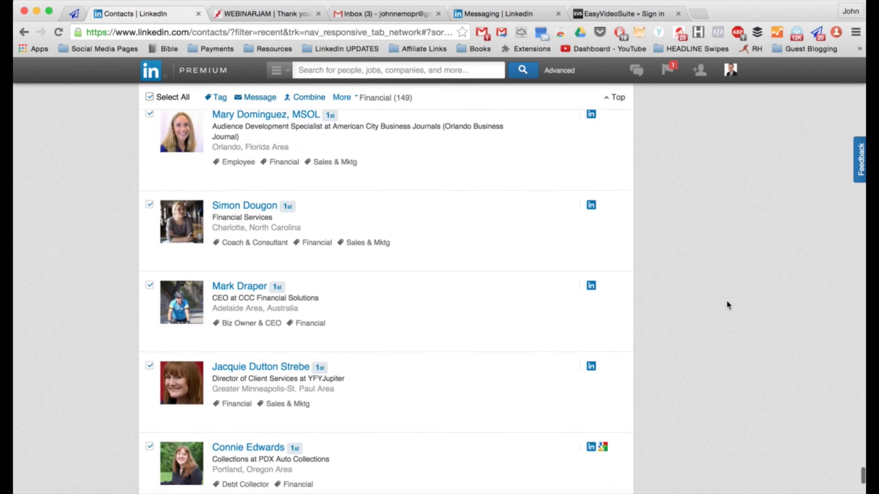
scroll(729, 306, down, 10)
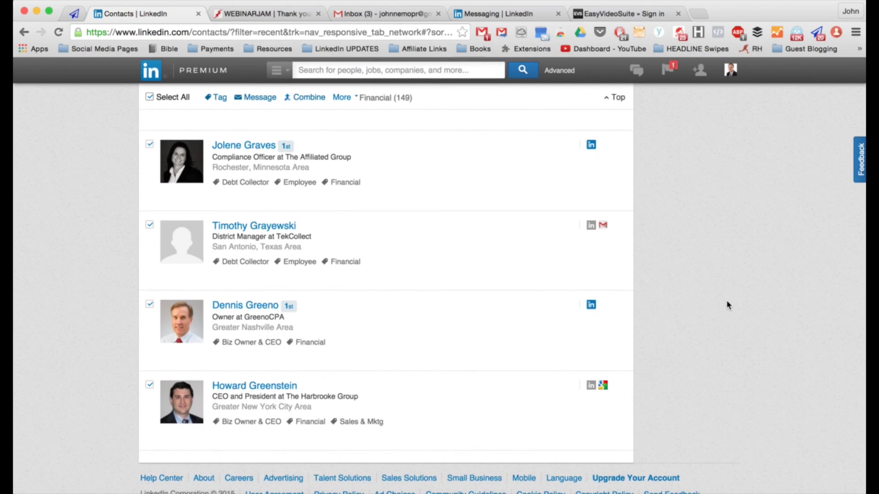
mouse_move(408, 71)
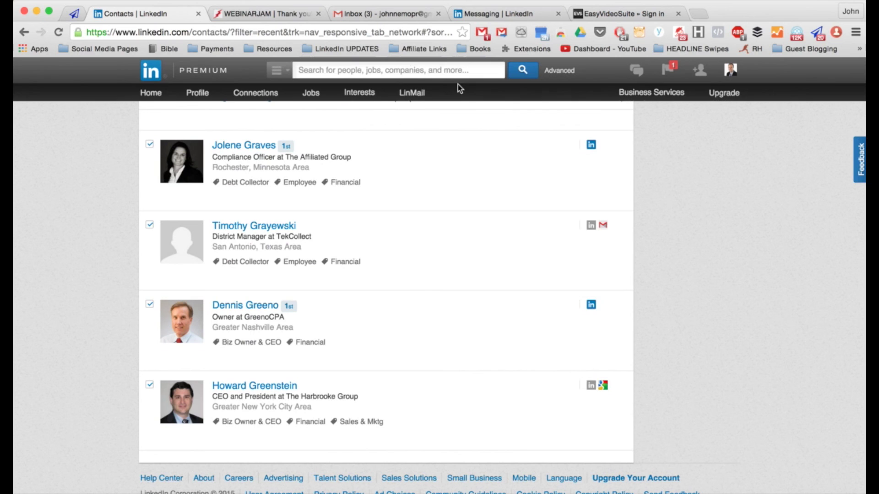
mouse_move(414, 93)
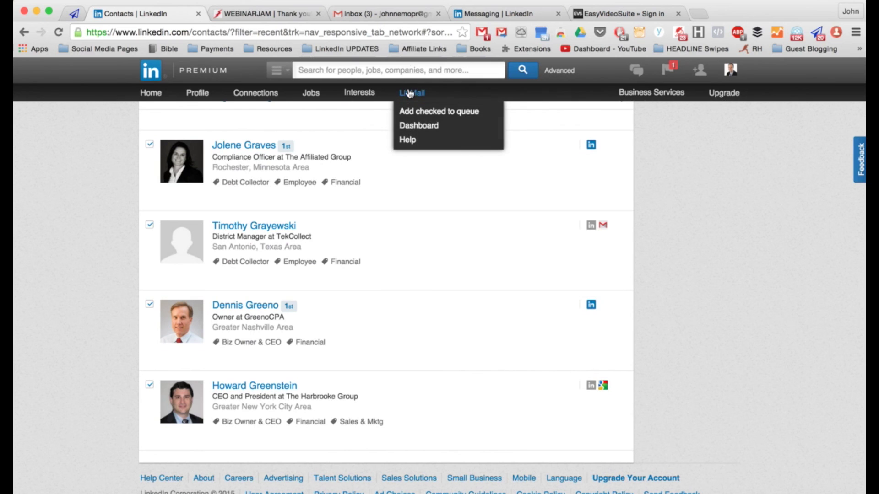
click(442, 112)
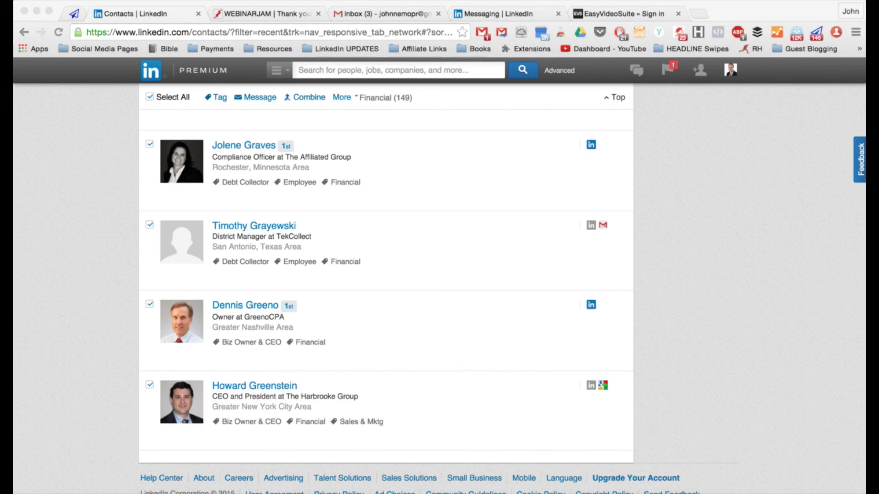
Bring the browser back into focus and show the LinMailPro Dashboard.
mouse_move(807, 41)
mouse_down()
mouse_move(823, 56)
mouse_move(832, 30)
mouse_move(807, 18)
mouse_up()
click(162, 381)
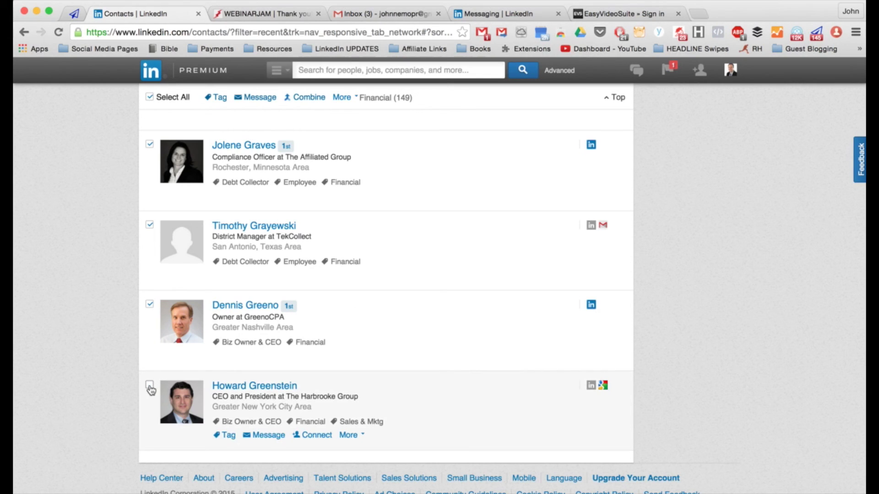
click(73, 14)
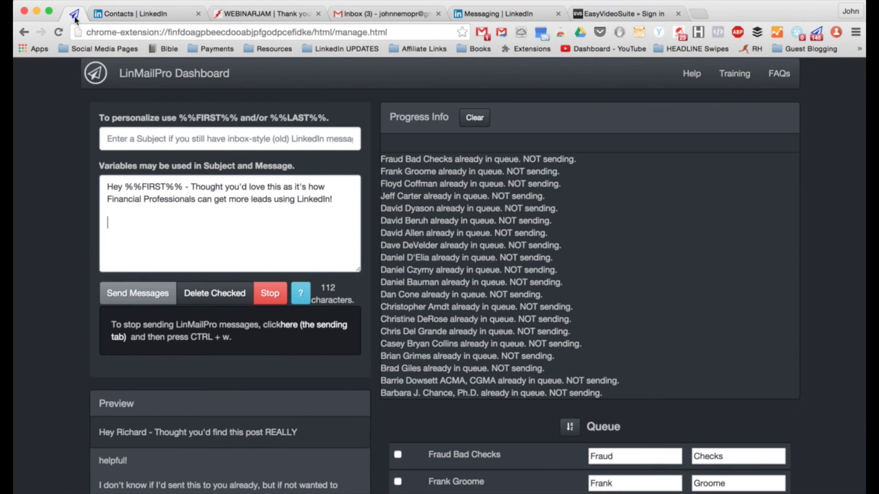
Clear the already-in-queue lines from the Progress Info log.
scroll(565, 268, down, 3)
scroll(565, 268, up, 3)
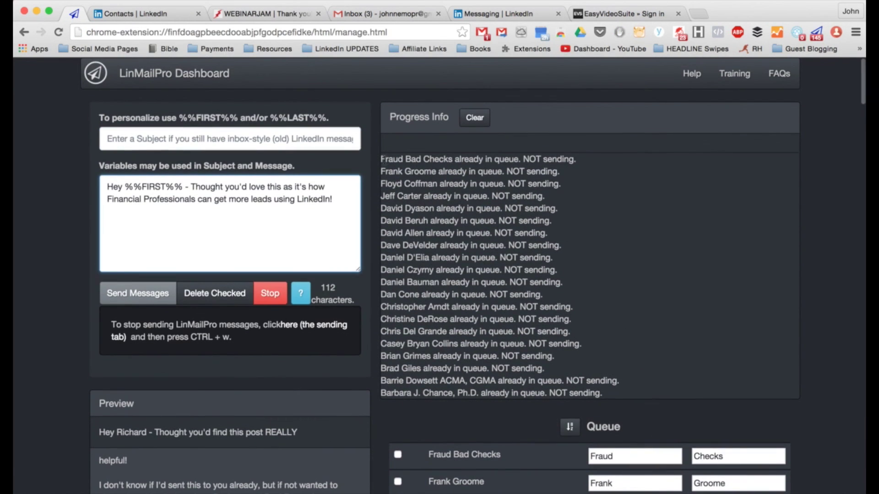
drag(381, 159, 481, 219)
click(481, 217)
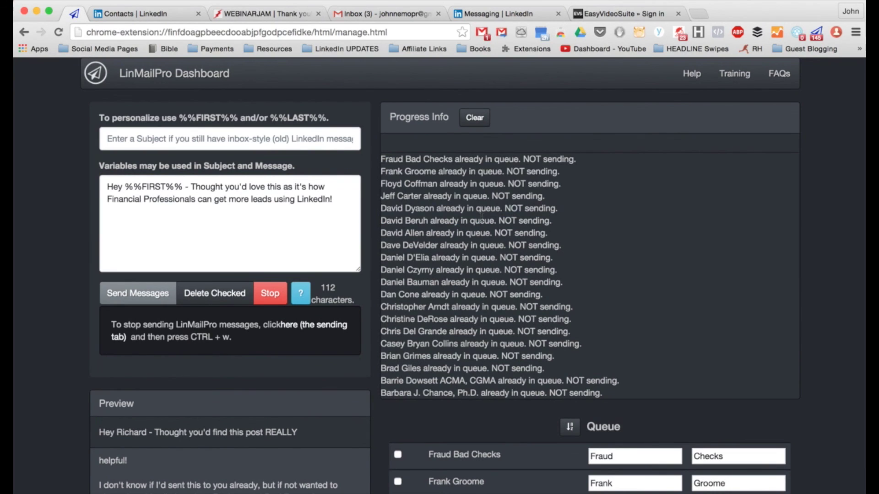
click(488, 127)
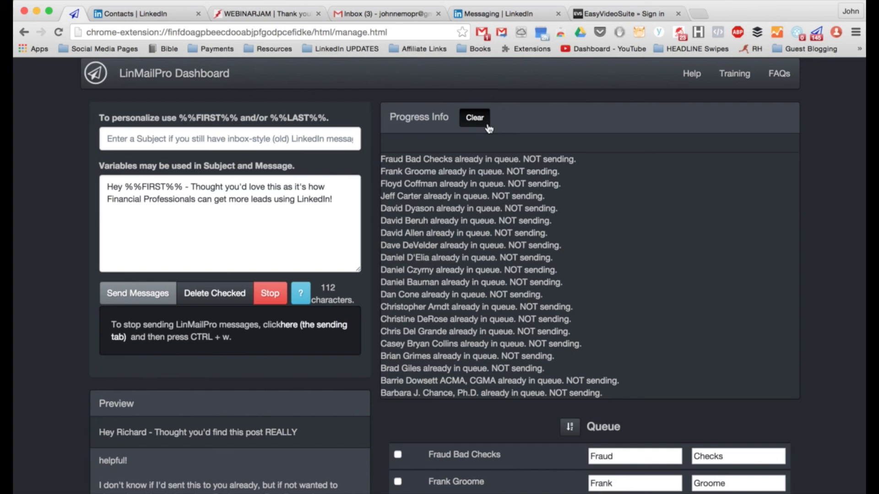
click(488, 128)
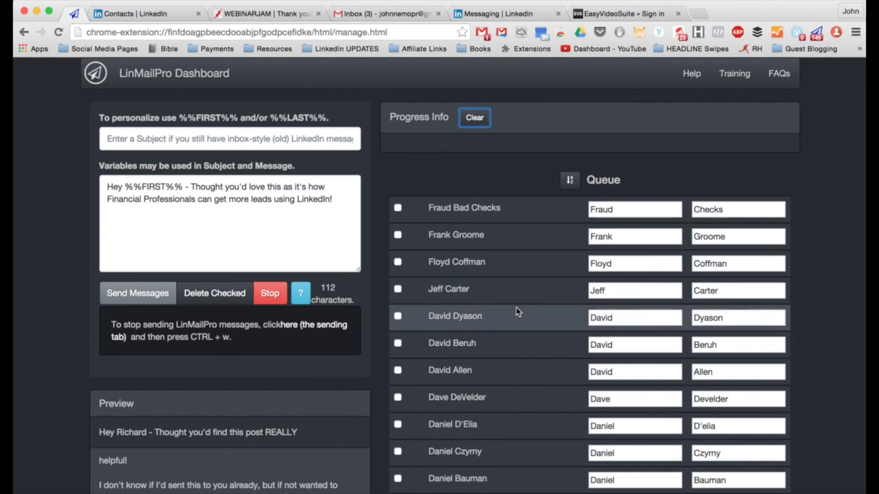
Tick the Fraud Bad Checks row and remove it with Delete Checked.
scroll(516, 310, down, 15)
scroll(518, 311, down, 15)
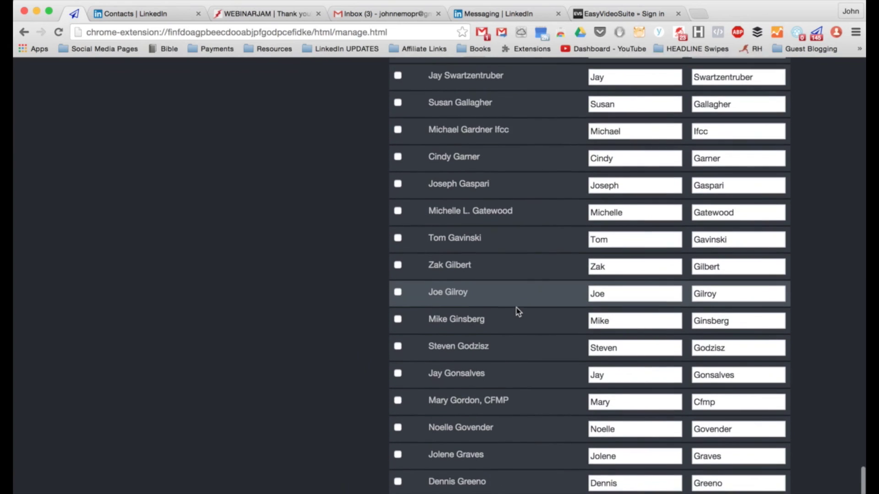
scroll(517, 311, up, 20)
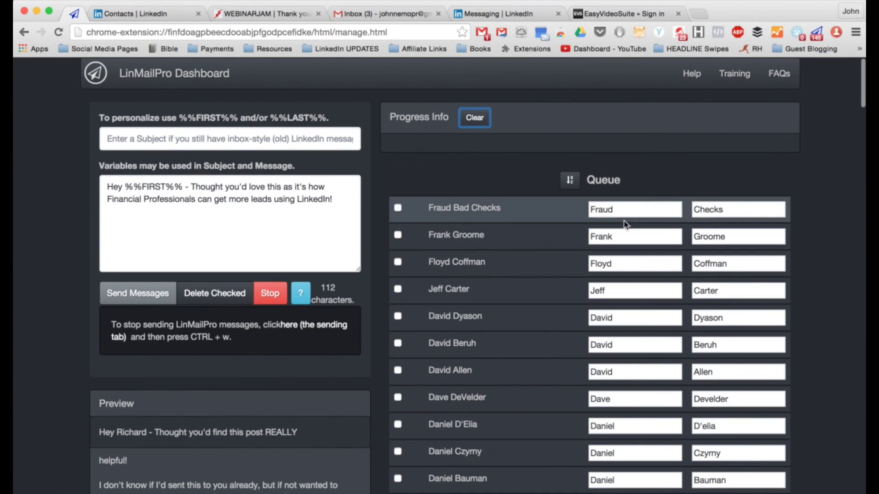
click(398, 208)
click(226, 292)
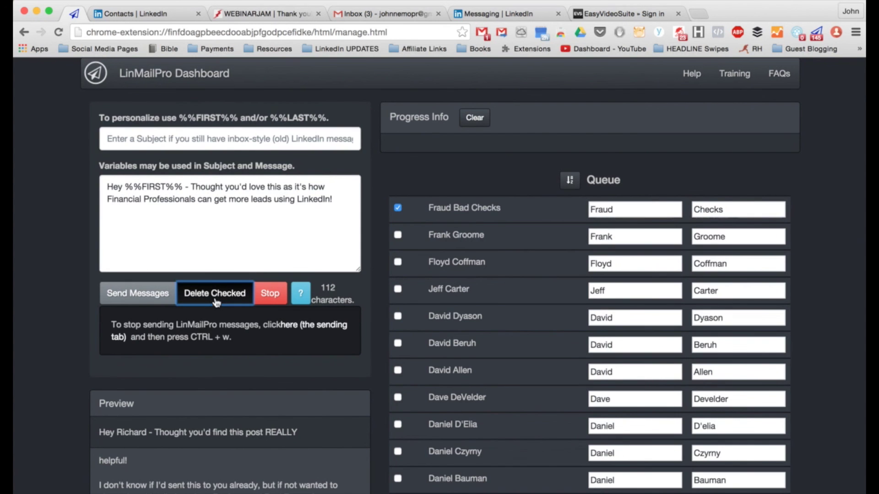
Put the cursor back in the personalized message box.
scroll(454, 281, down, 15)
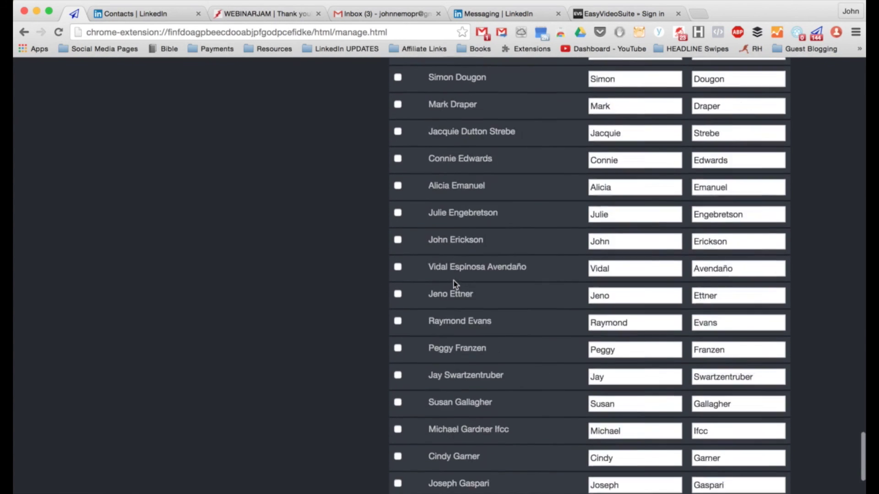
scroll(454, 281, up, 15)
scroll(454, 281, down, 1)
click(195, 247)
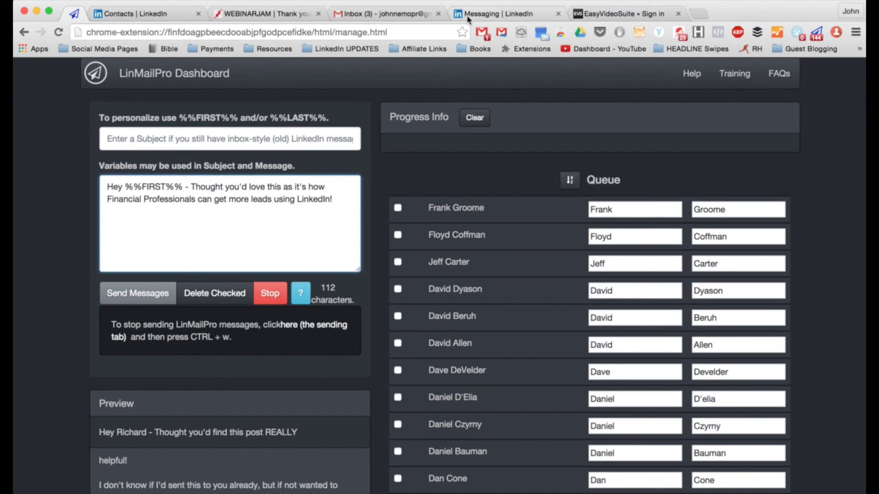
Search LinkedIn for a connection by name and open their profile.
click(132, 12)
mouse_move(348, 66)
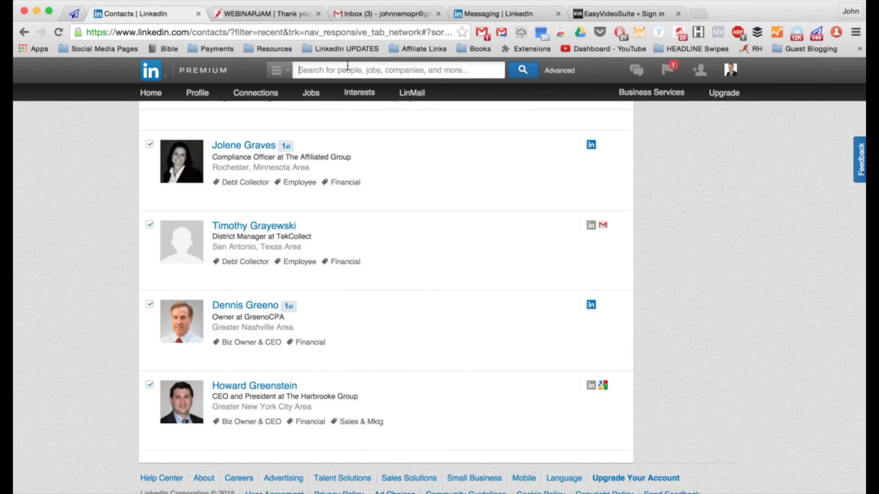
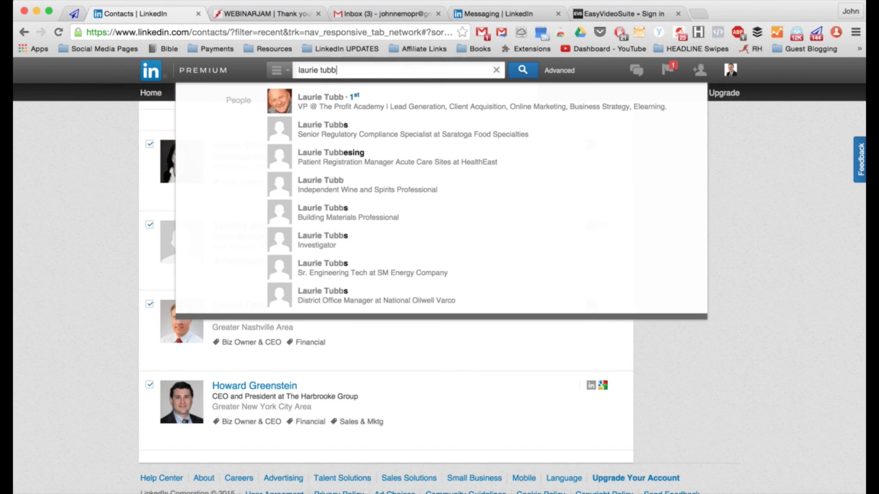
key(Down)
key(Return)
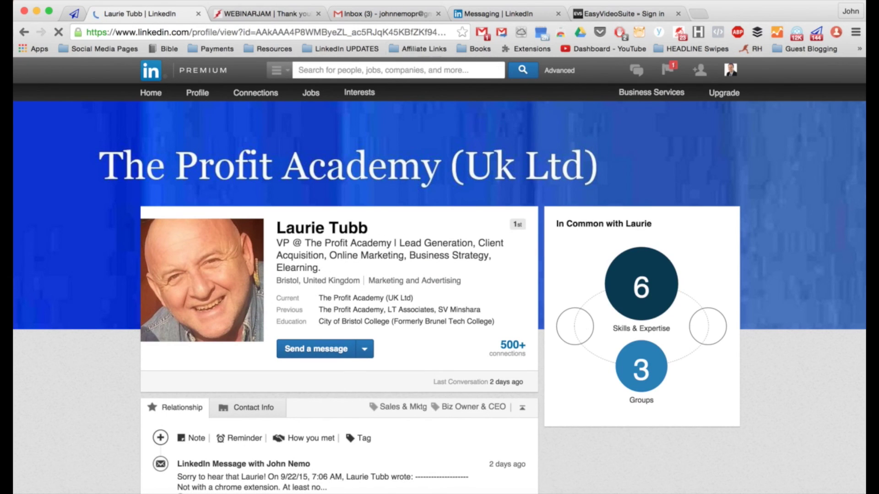
On the WebinarJam tab, replace the web address with 'linmailpro'.
click(270, 14)
click(273, 33)
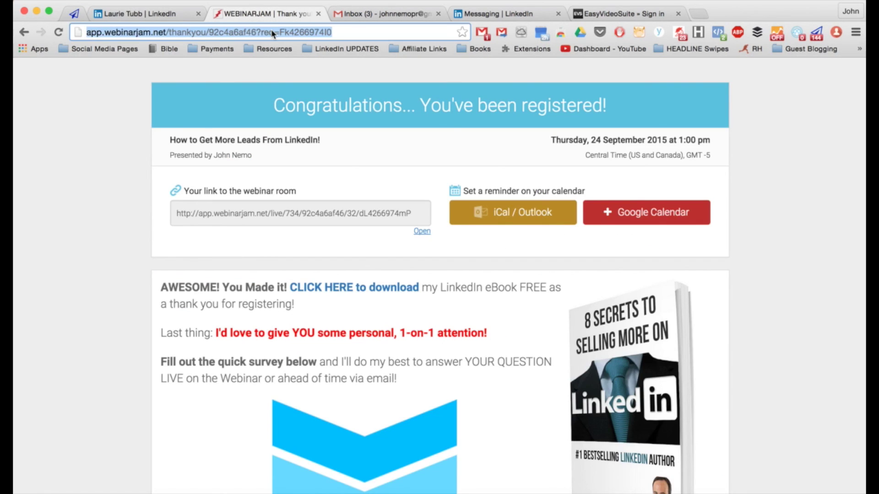
text(linmailpro.)
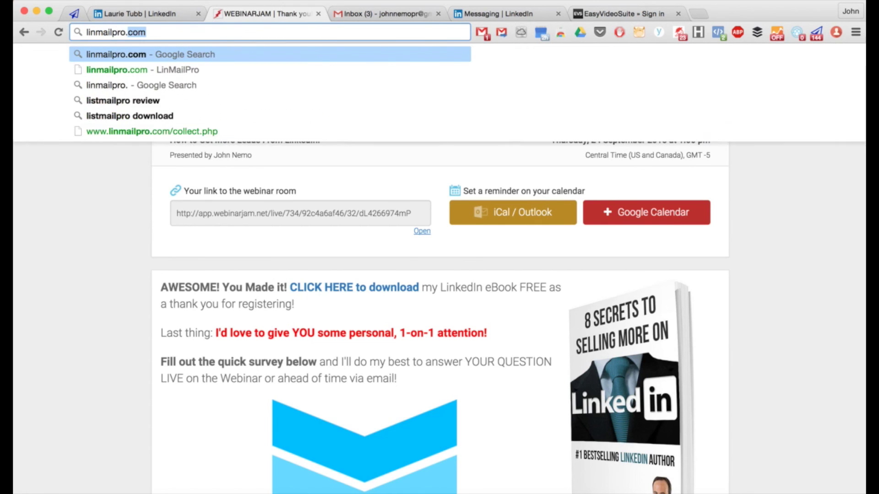
Open the linmailpro.com homepage from the search results and scroll down it.
key(Return)
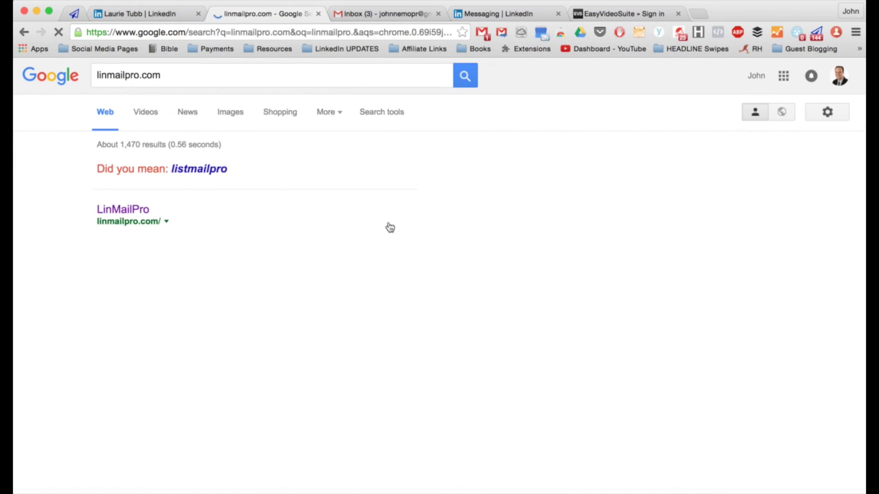
click(120, 210)
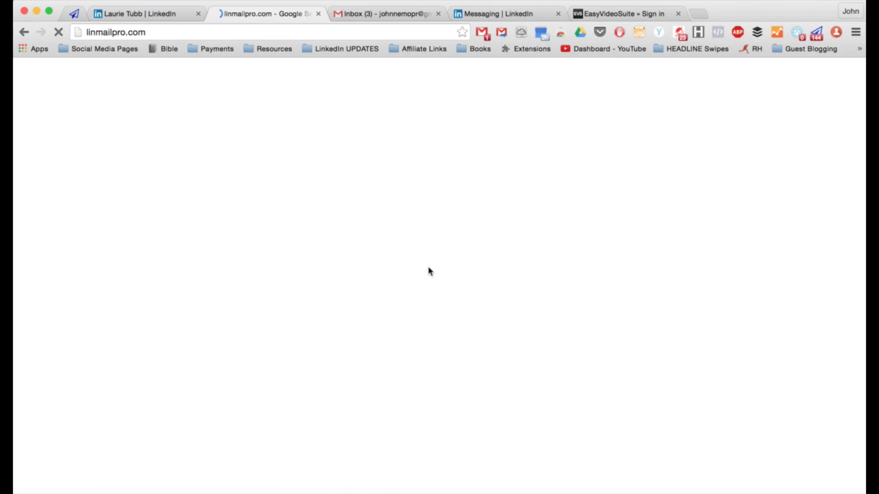
scroll(428, 270, down, 20)
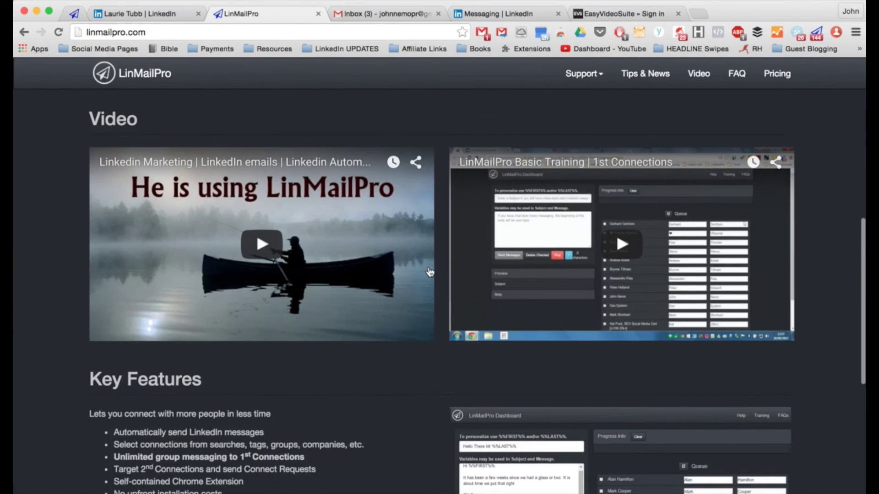
scroll(429, 271, down, 8)
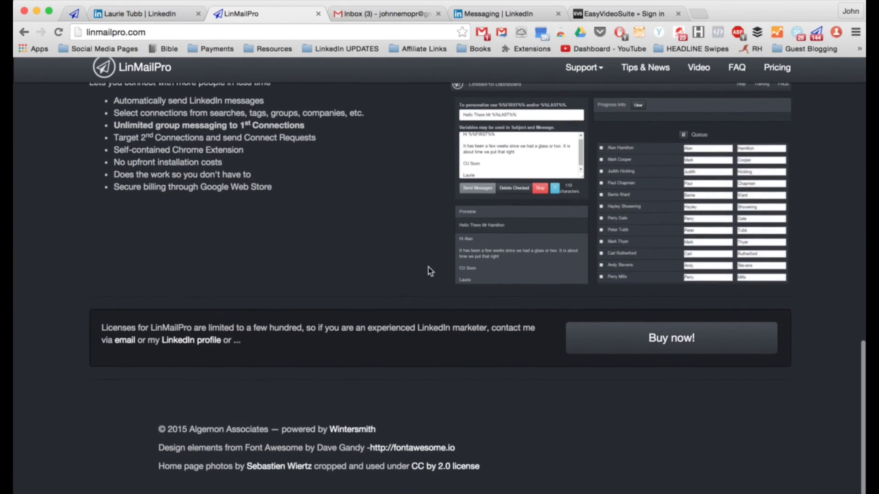
scroll(428, 270, up, 3)
scroll(428, 270, down, 3)
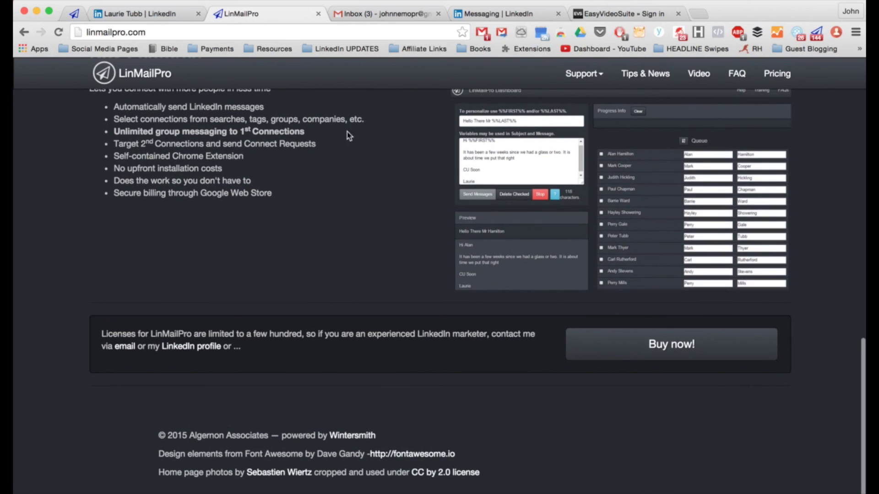
Read through Key Features, highlighting the Connect Requests line, then go back to the dashboard.
drag(319, 145, 106, 144)
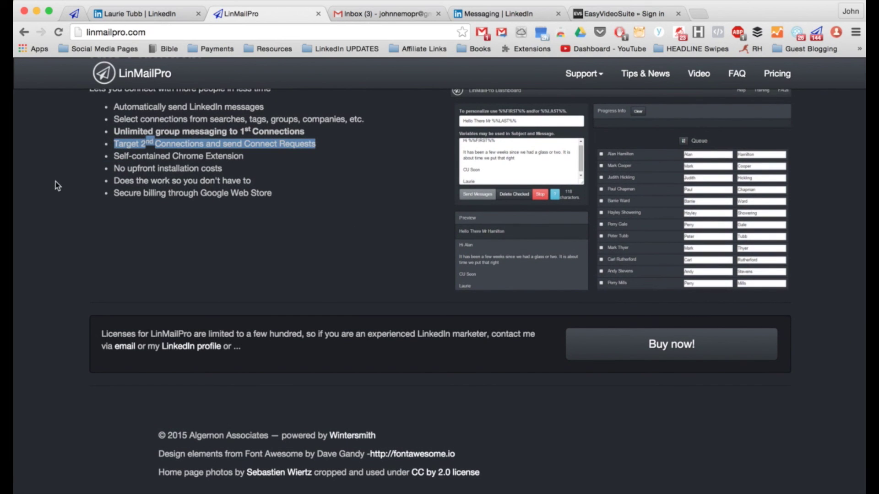
scroll(56, 185, up, 15)
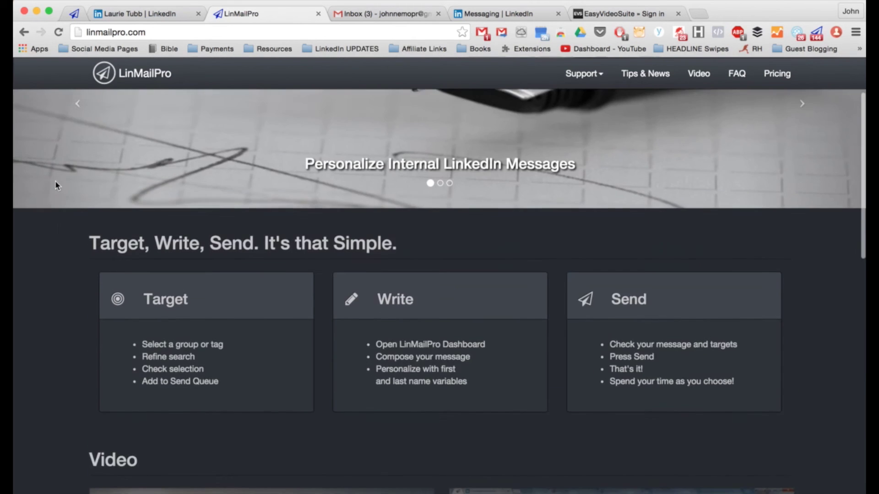
scroll(56, 185, down, 5)
scroll(56, 185, down, 10)
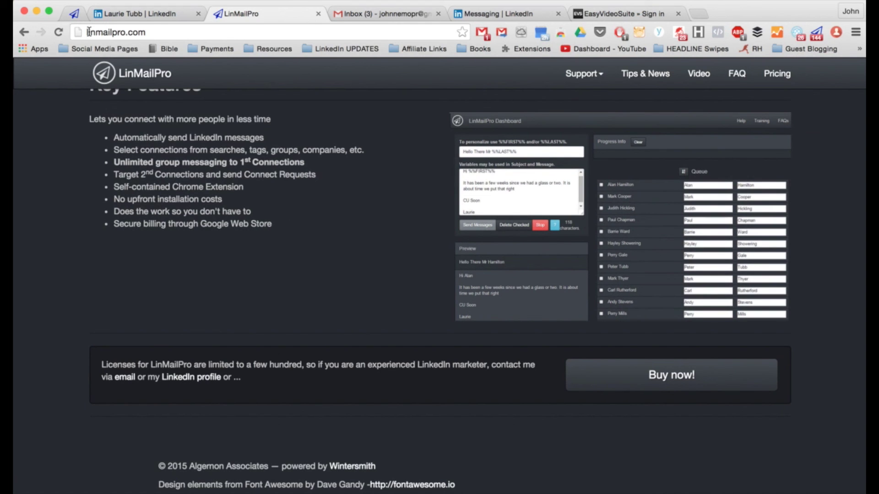
click(74, 14)
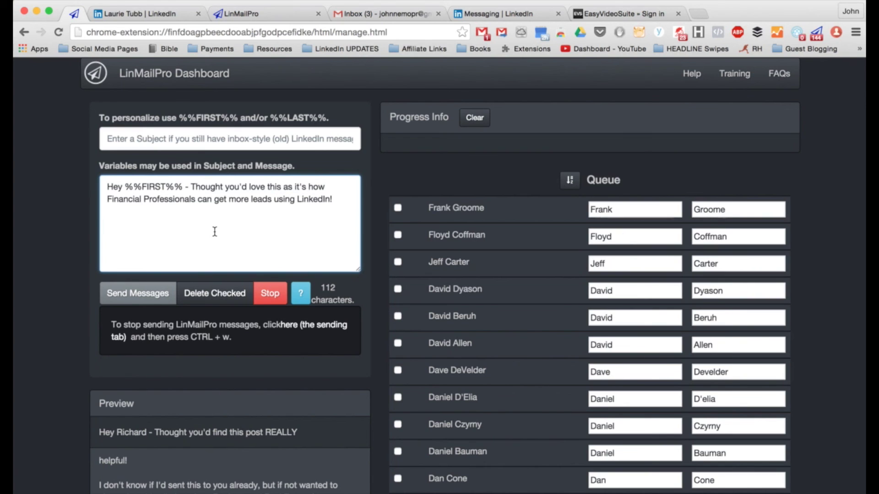
Back on linmailpro.com, check the 1st Connections and Connect Requests selection modes, then dismiss them.
click(275, 9)
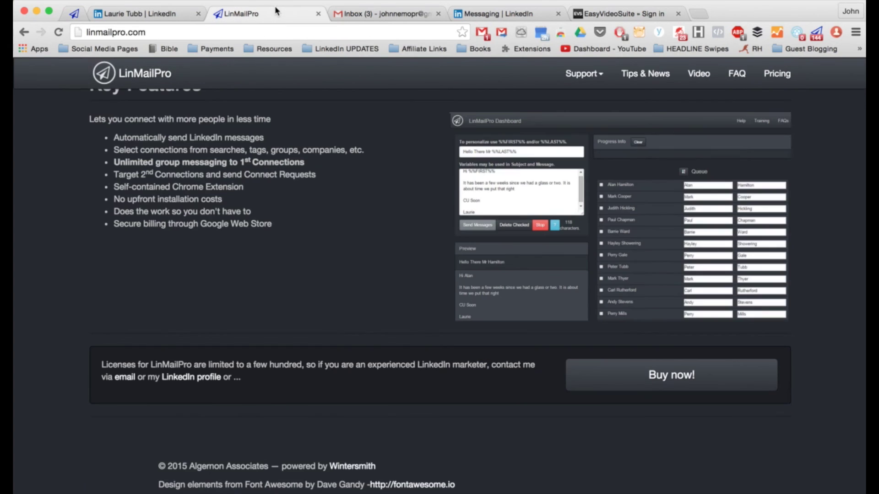
click(818, 33)
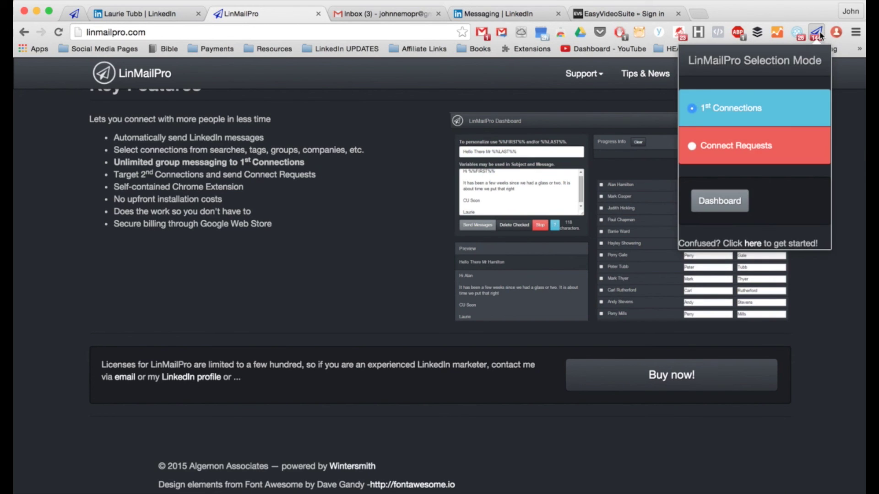
click(406, 224)
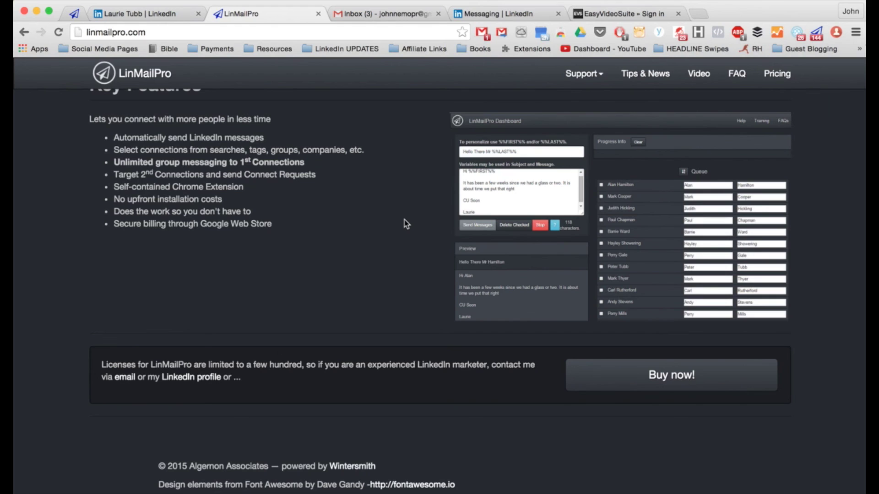